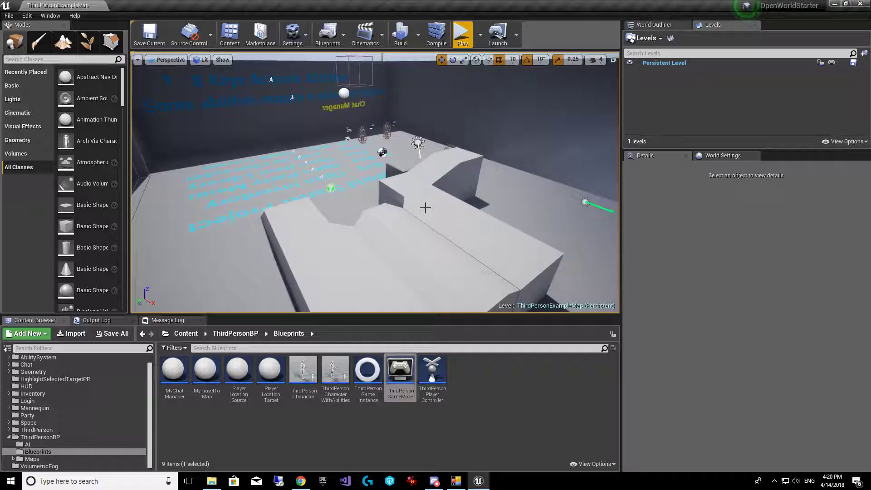
Add an empty level named MyNewMap under ThirdPersonBP/Maps, open it, then switch to Chrome
left_click(62, 461)
right_click(267, 431)
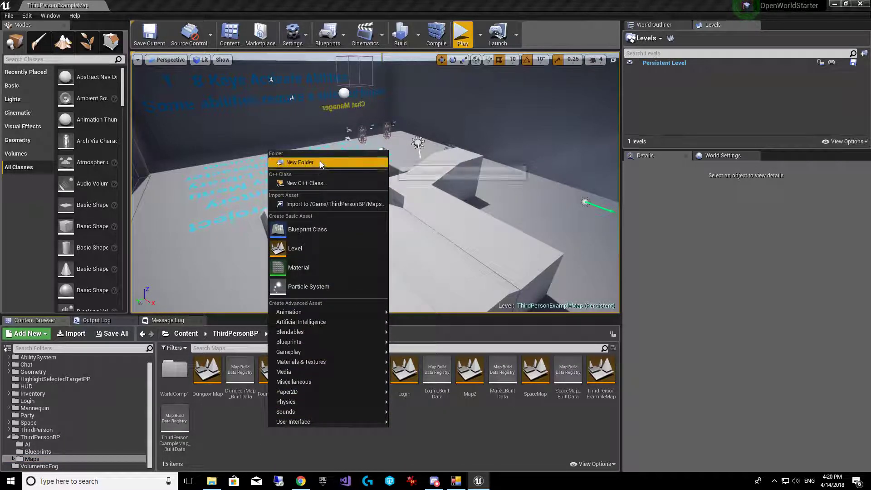
left_click(304, 252)
type("MyNewMap")
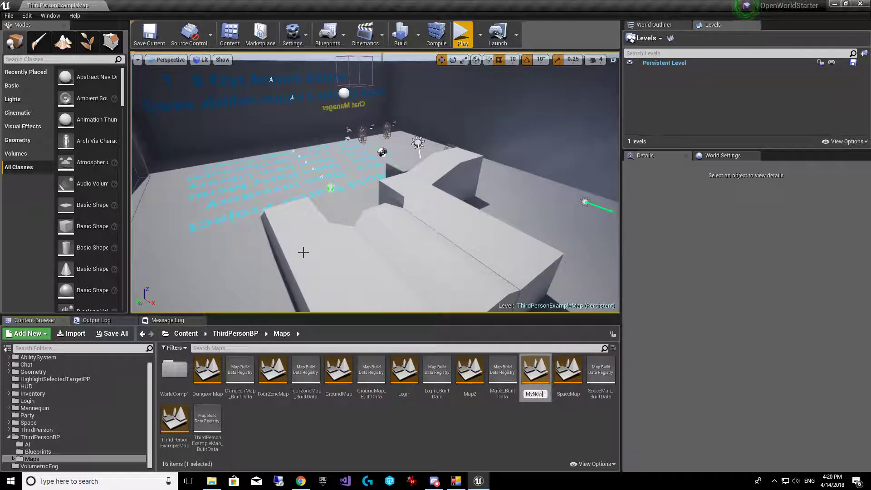
key("Return")
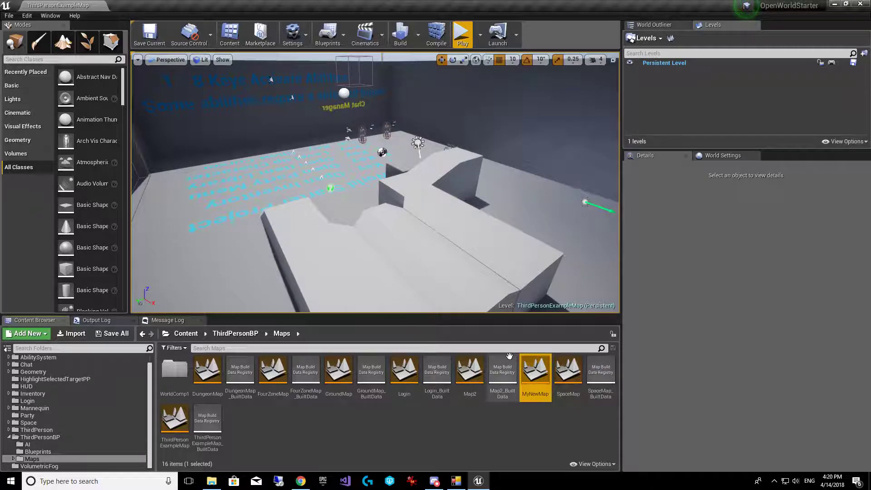
double_click(537, 373)
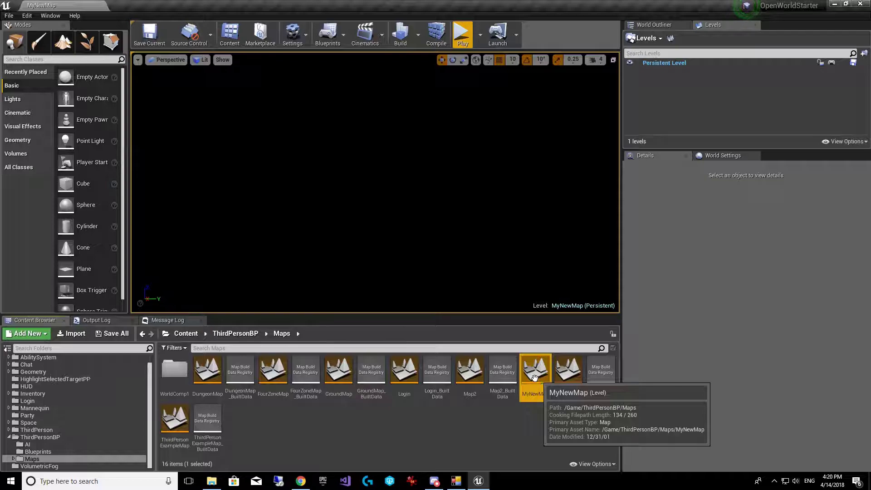
left_click(301, 481)
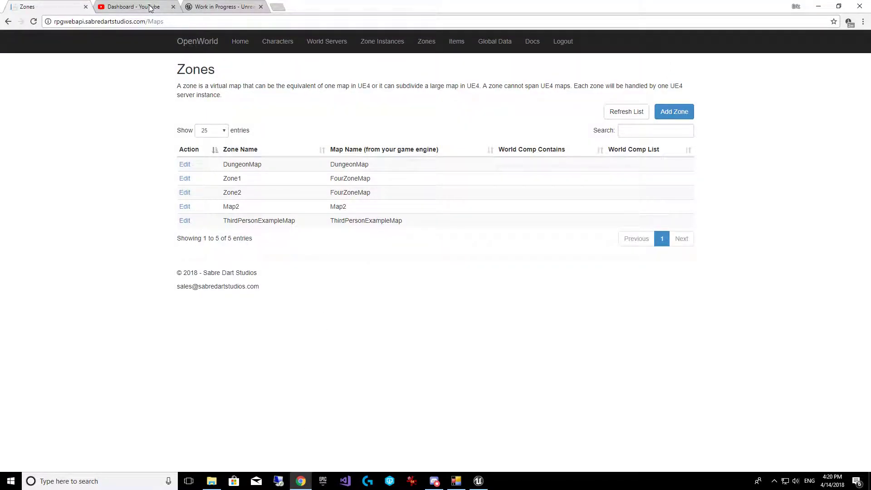
Close the leftover YouTube and other browser tabs and start adding a zone
left_click(173, 7)
left_click(173, 7)
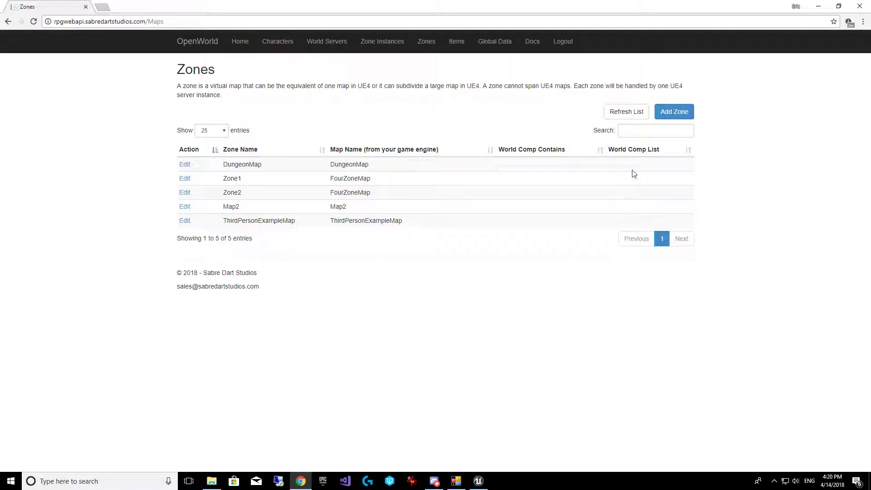
left_click(681, 118)
Enter MyNewMap as Zone Name and UE4 Map Name, leave filters empty, and create the zone
left_click(281, 115)
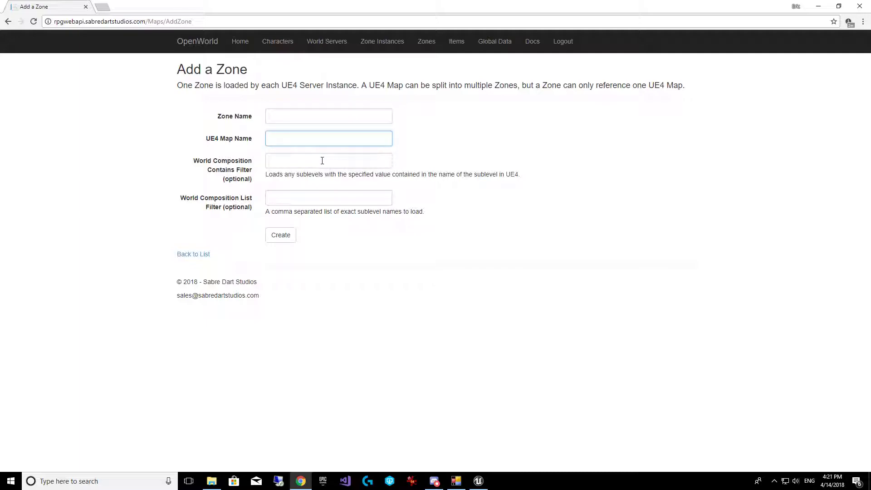
type("MyNewMap")
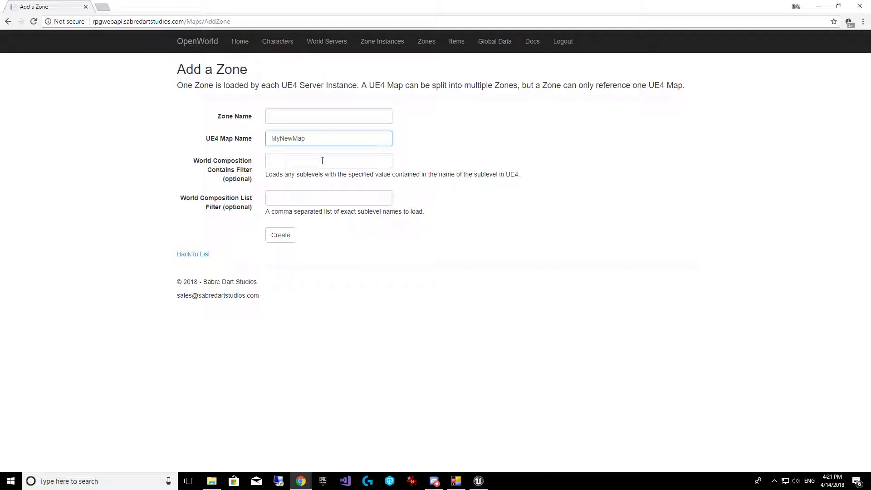
key("shift+Tab")
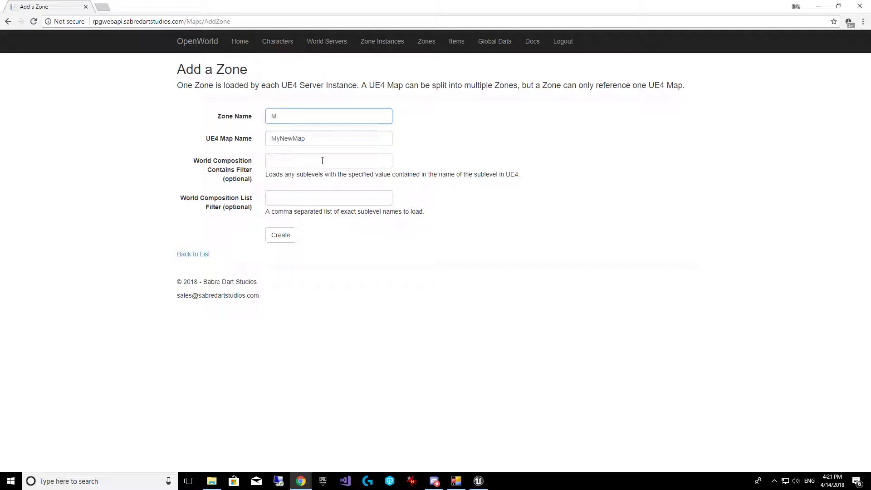
type("NewMap")
key("Tab")
key("Tab")
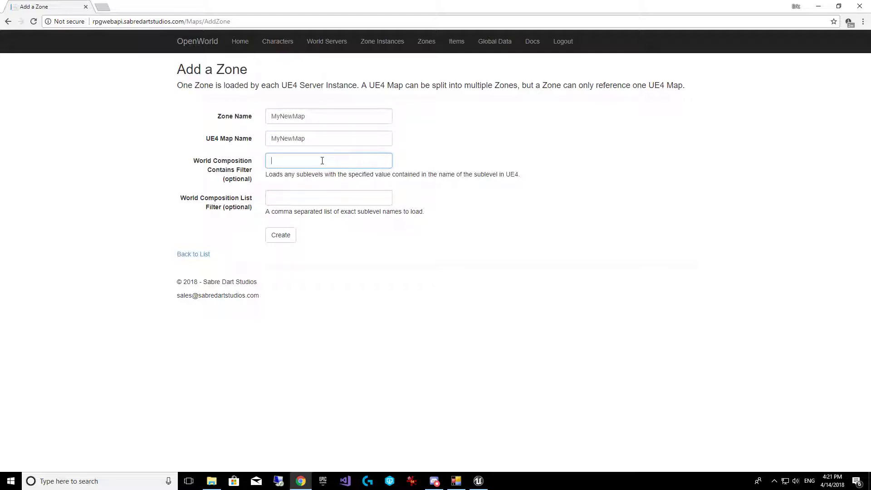
left_click(309, 203)
left_click(306, 164)
left_click(283, 197)
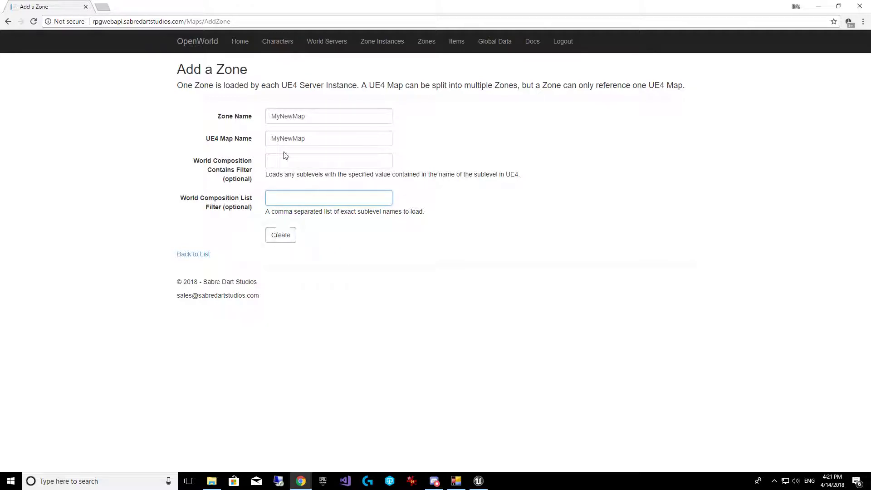
left_click(285, 241)
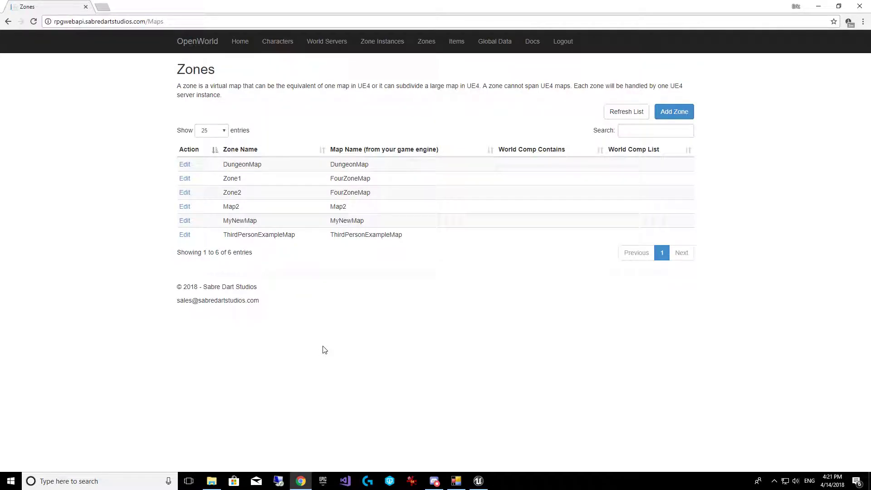
left_click_drag(387, 224, 225, 227)
left_click(415, 276)
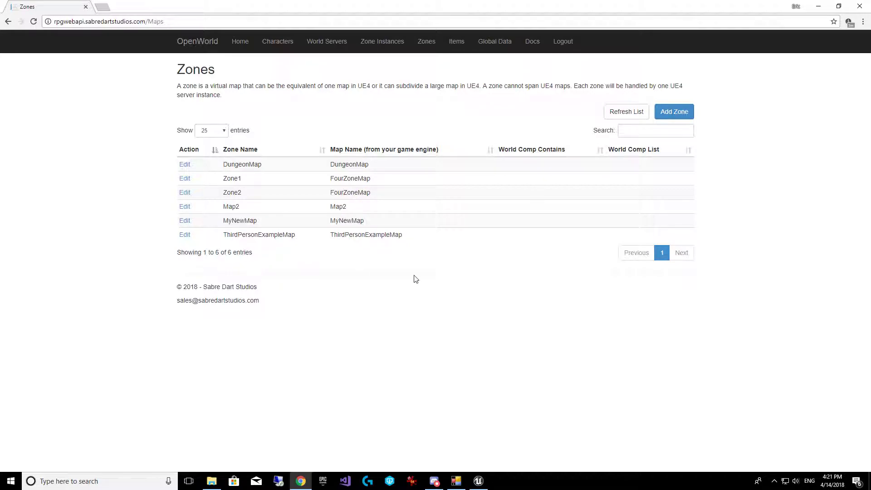
Search placeable classes for 'sky' and add BP_Sky_Sphere and a Sky Light to the level
left_click(479, 482)
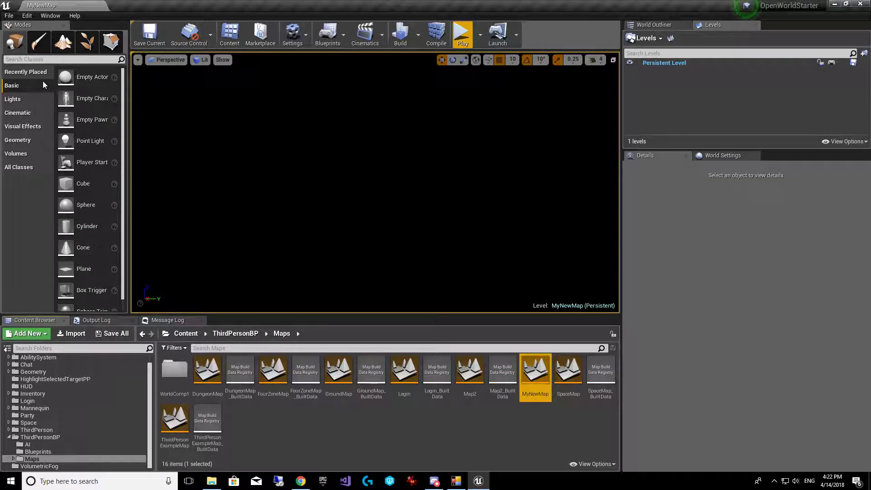
left_click(42, 60)
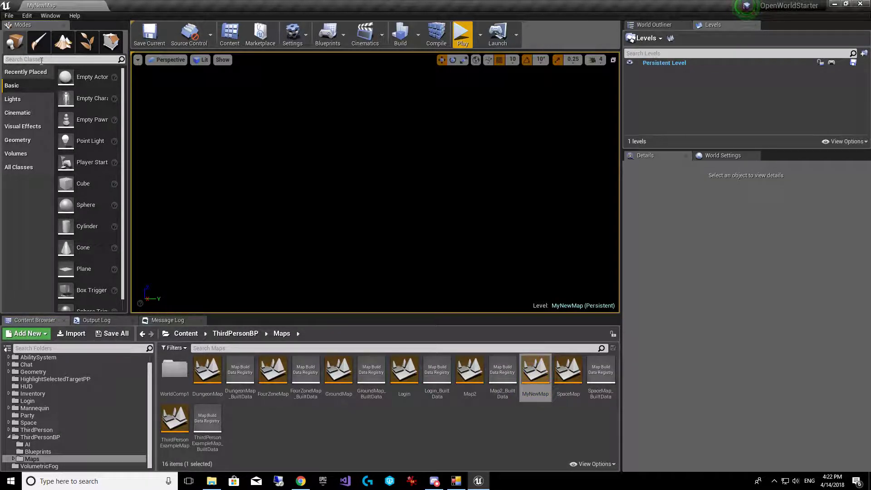
type("sky")
left_click_drag(58, 80, 323, 153)
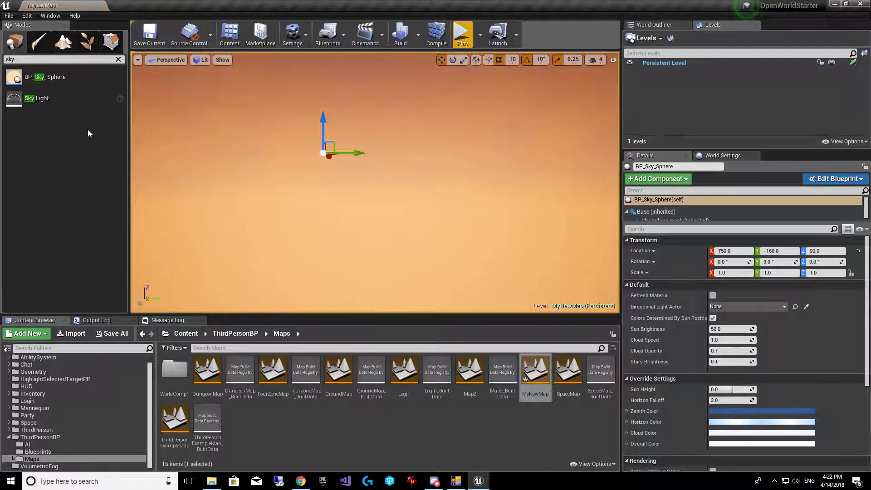
left_click_drag(45, 99, 411, 180)
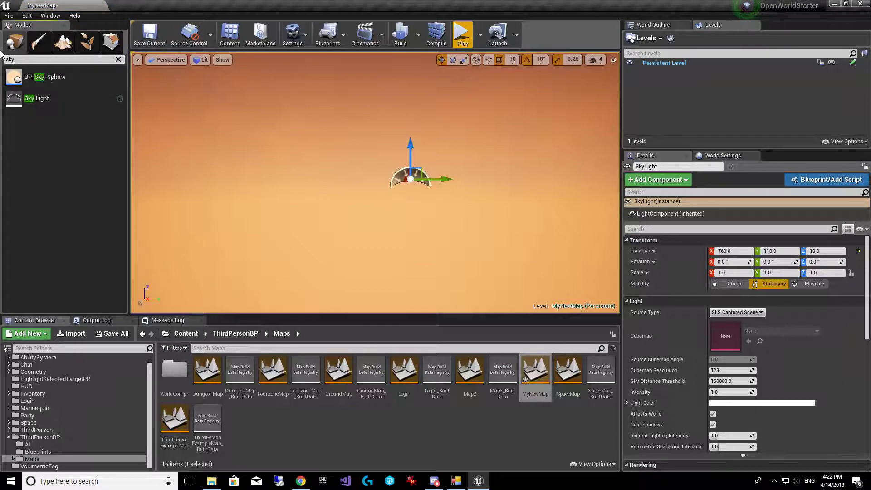
Add a Directional Light from the Lights category to the level
key("BackSpace")
key("BackSpace")
key("BackSpace")
left_click(24, 100)
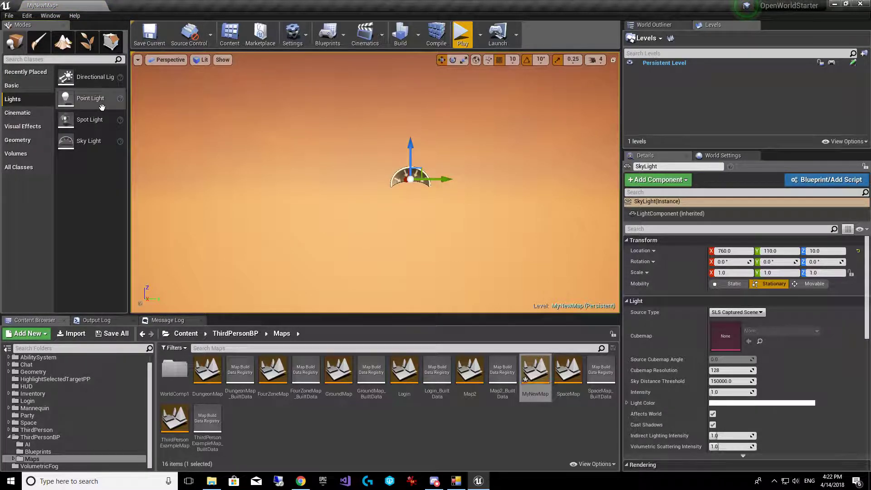
left_click_drag(68, 79, 391, 100)
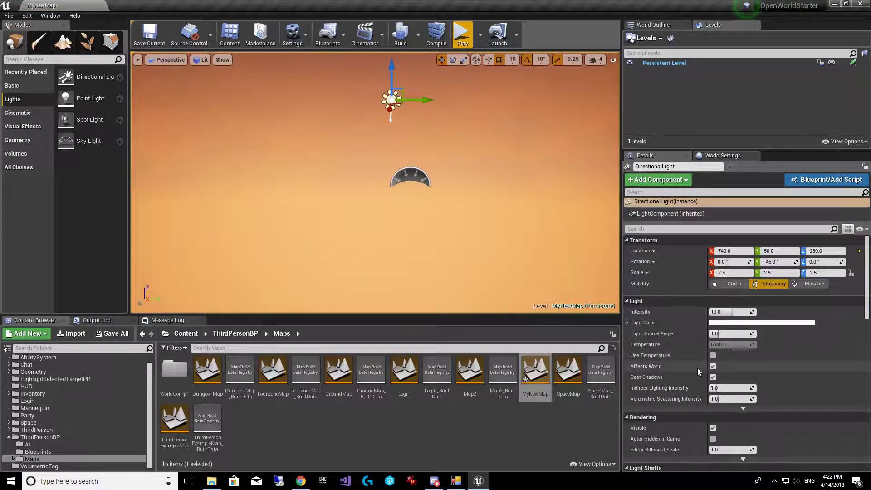
Set the sky sphere's Directional Light Actor to the DirectionalLight, then switch to Landscape mode
left_click(555, 179)
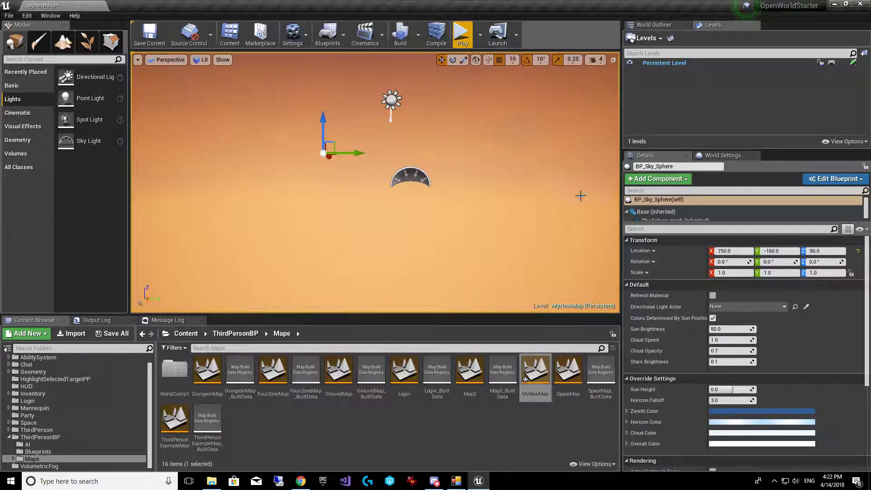
left_click(730, 307)
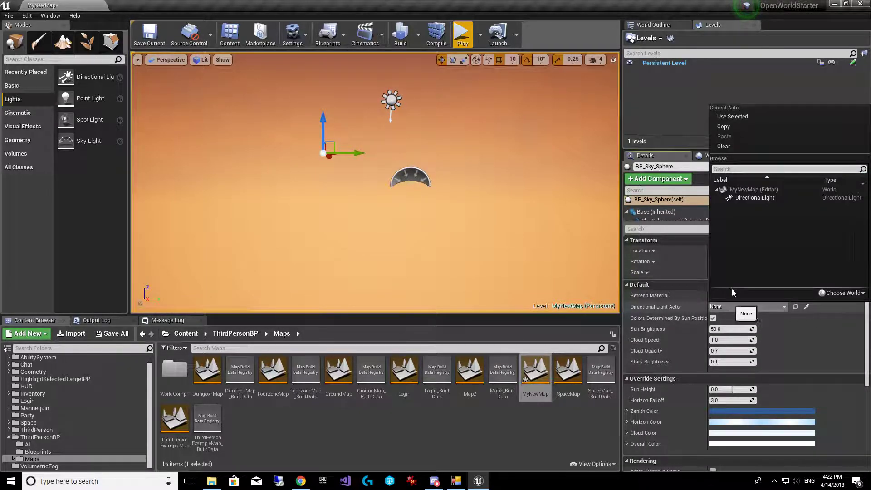
left_click(743, 200)
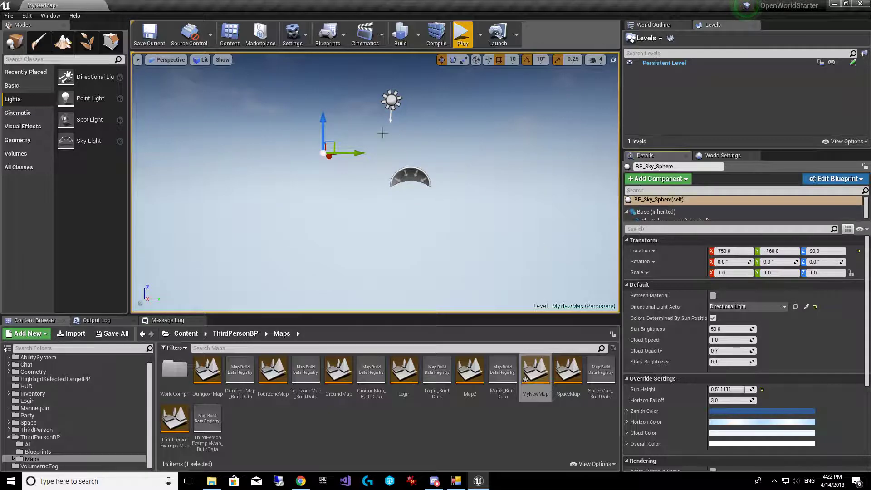
left_click(63, 41)
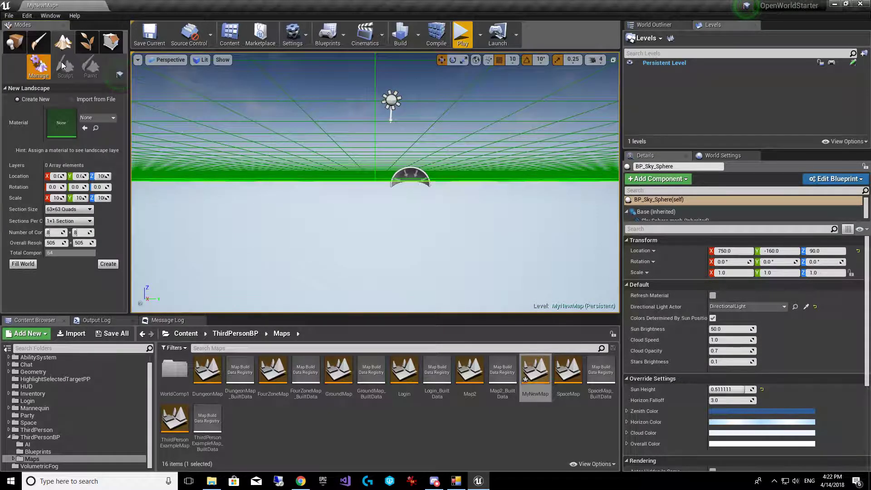
Frame the landscape grid preview and create the landscape
right_click_drag(542, 126, 545, 168)
key("s")
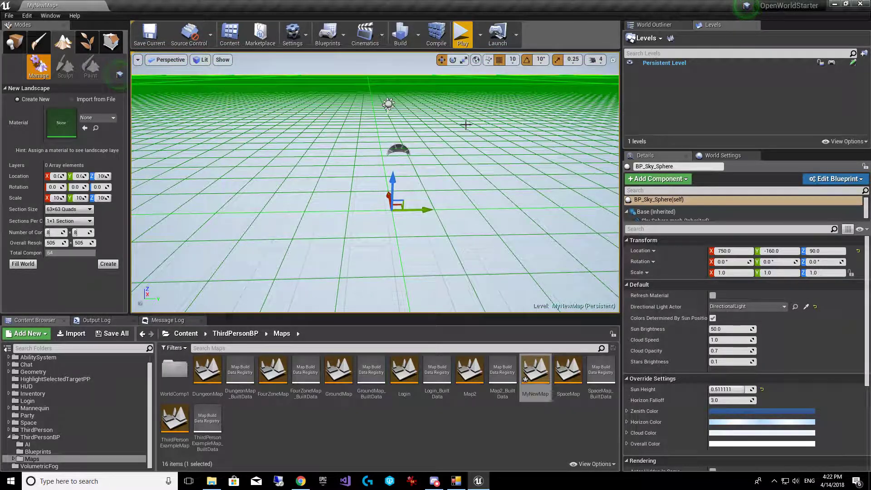
left_click(108, 264)
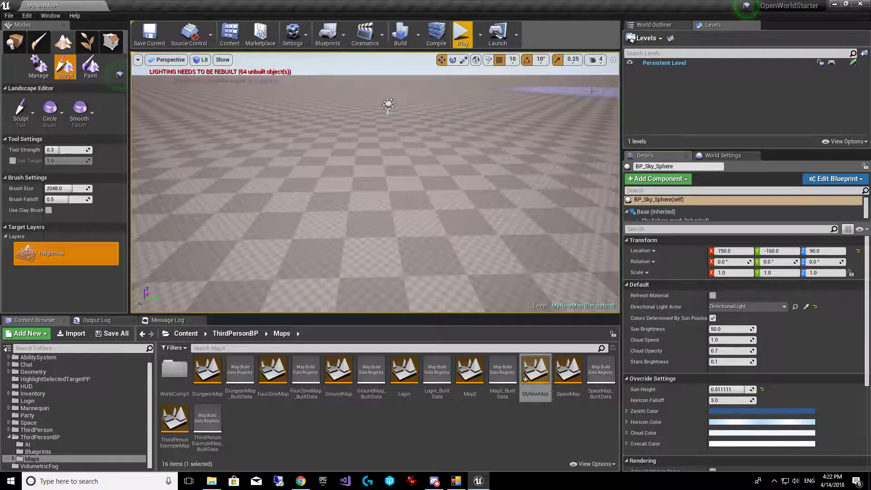
Select the Landscape in the World Outliner and set its Landscape Material to Rock_Sandstone
left_click(11, 45)
left_click(659, 25)
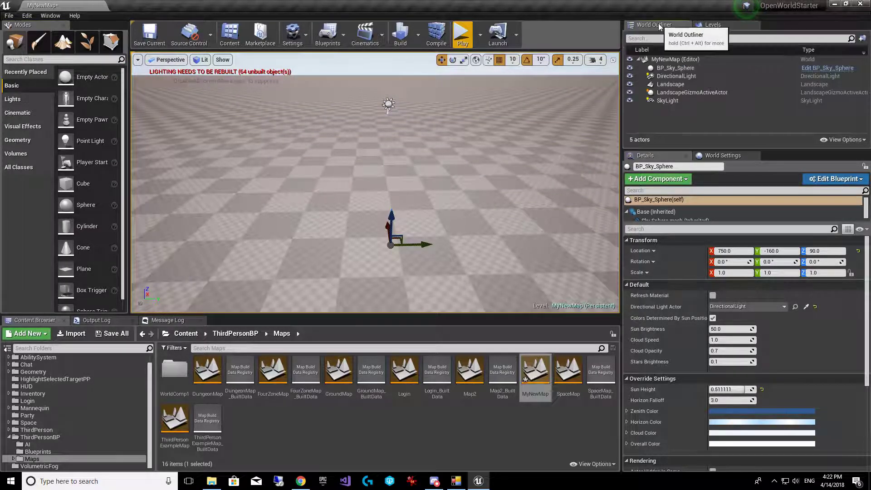
left_click(683, 87)
scroll(798, 394, "down", 5)
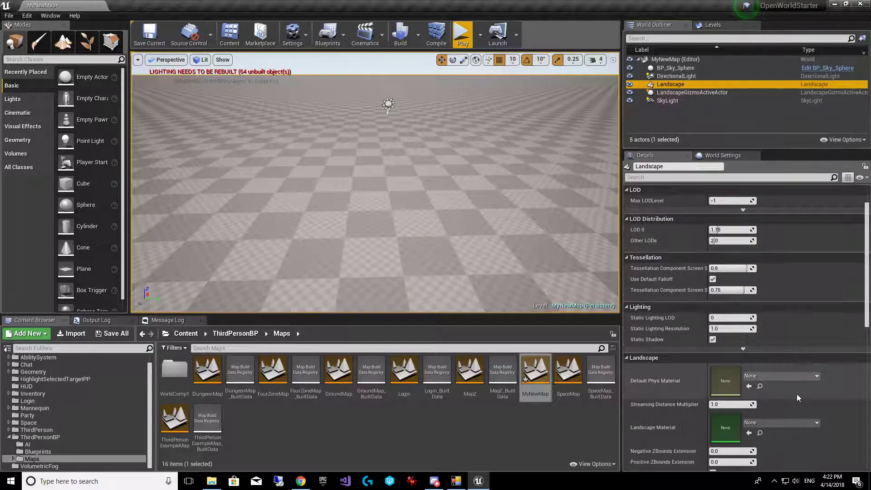
left_click(787, 366)
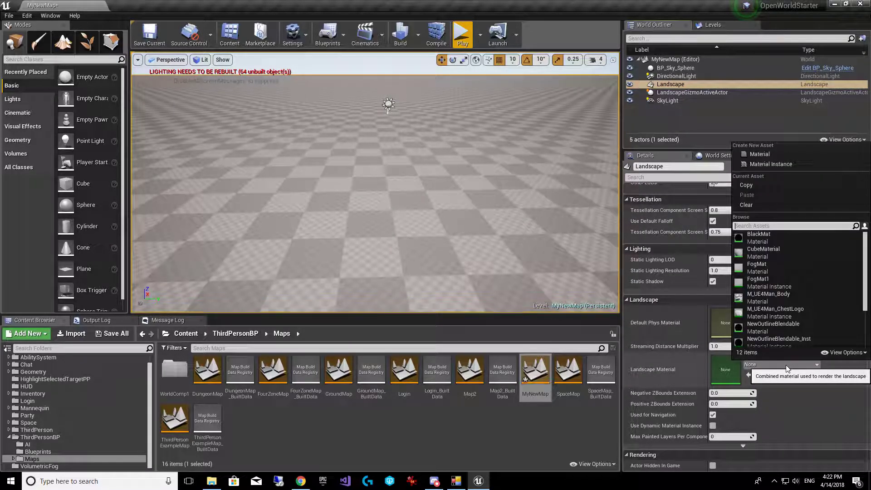
type("lan")
key("BackSpace")
key("BackSpace")
key("BackSpace")
scroll(772, 291, "down", 3)
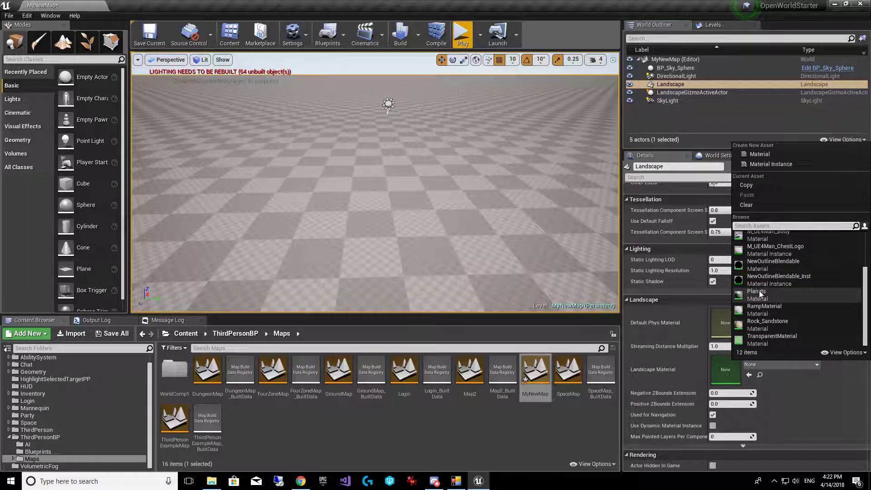
left_click(772, 325)
Fly the camera over the sandy ground and save the current map
key("w")
mouse_move(504, 268)
right_mouse_down()
mouse_move(504, 299)
mouse_move(506, 280)
right_mouse_up()
key("s")
left_click(157, 36)
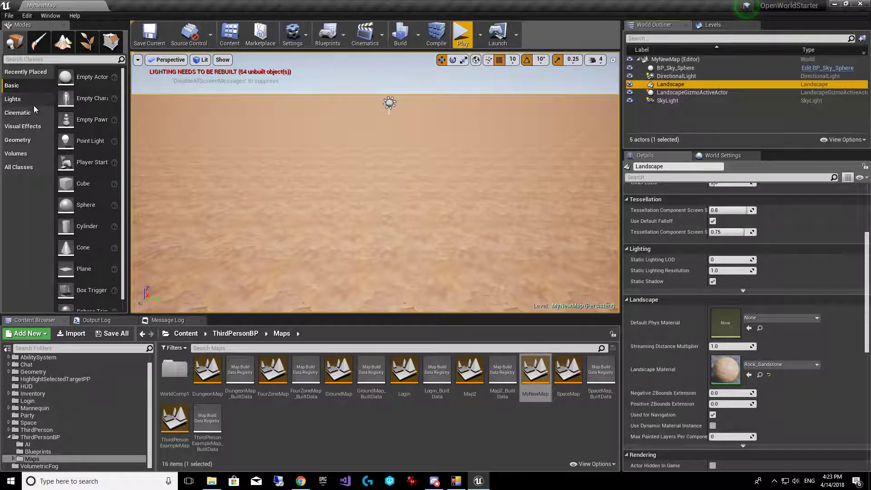
right_click_drag(196, 150, 219, 128)
Drag a Player Start from the Basic actors onto the landscape
key("w")
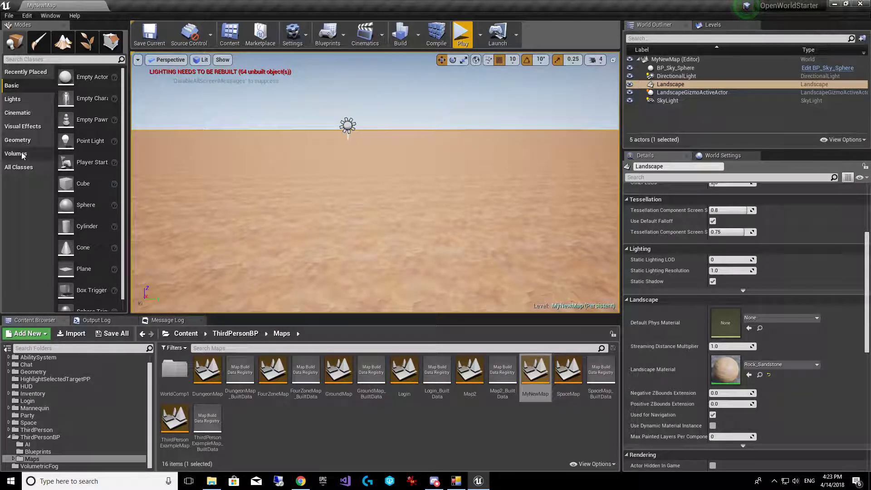
left_click(19, 155)
left_click(14, 85)
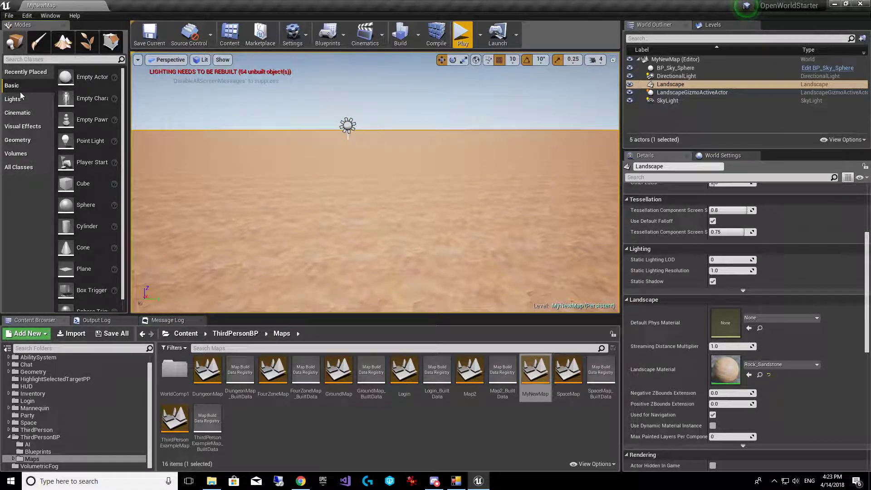
left_click_drag(91, 162, 287, 154)
left_click_drag(300, 197, 446, 238)
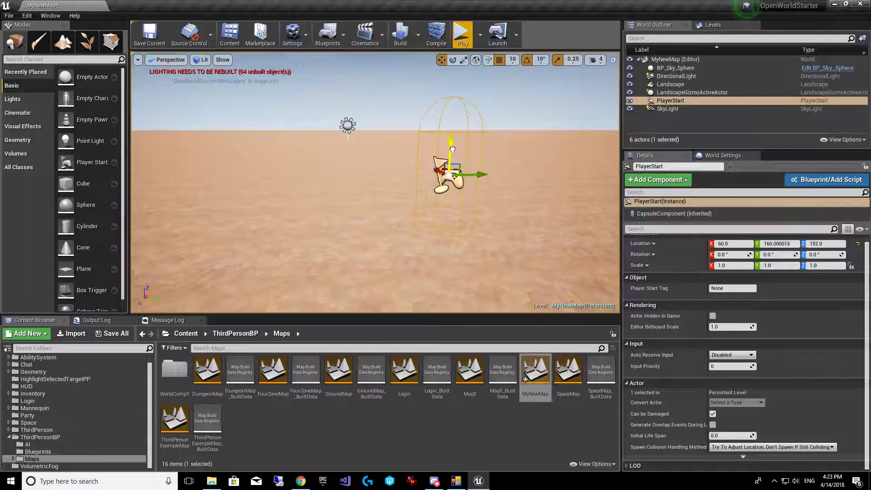
Set the Player Start location to 60, 160, 192, save, and open ThirdPersonGameMode
right_click_drag(547, 168, 605, 180)
key("a")
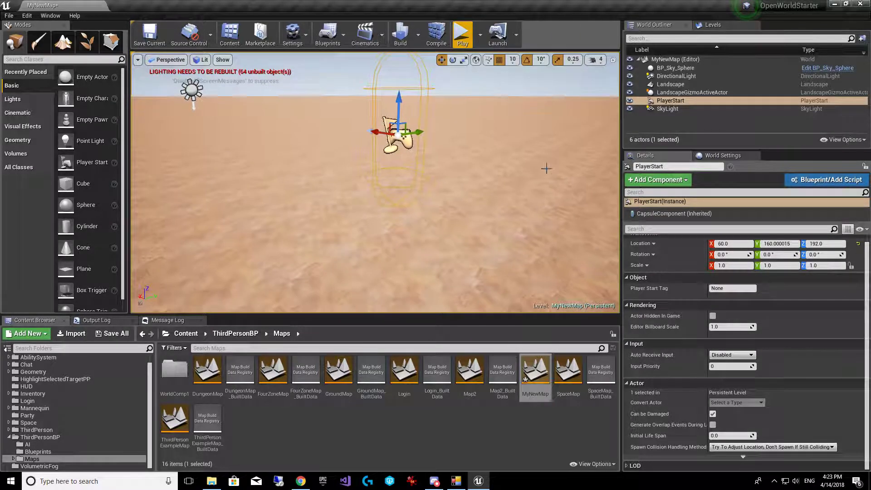
left_click(746, 245)
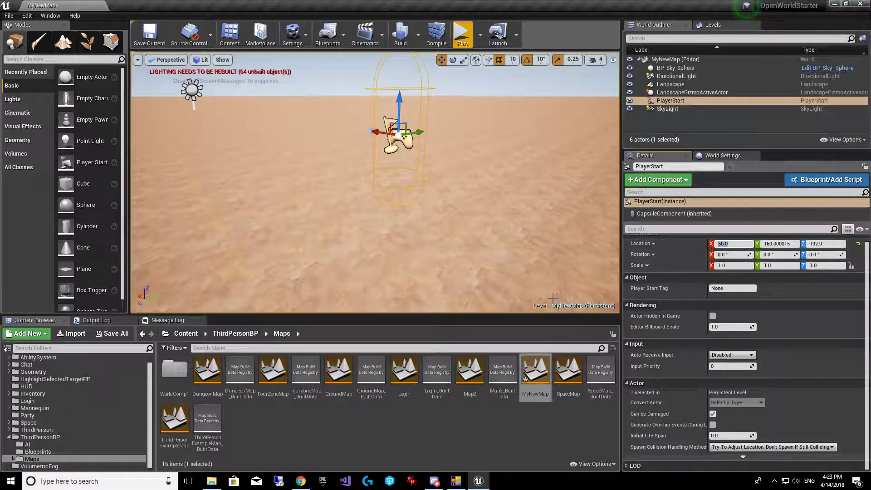
key("ctrl+s")
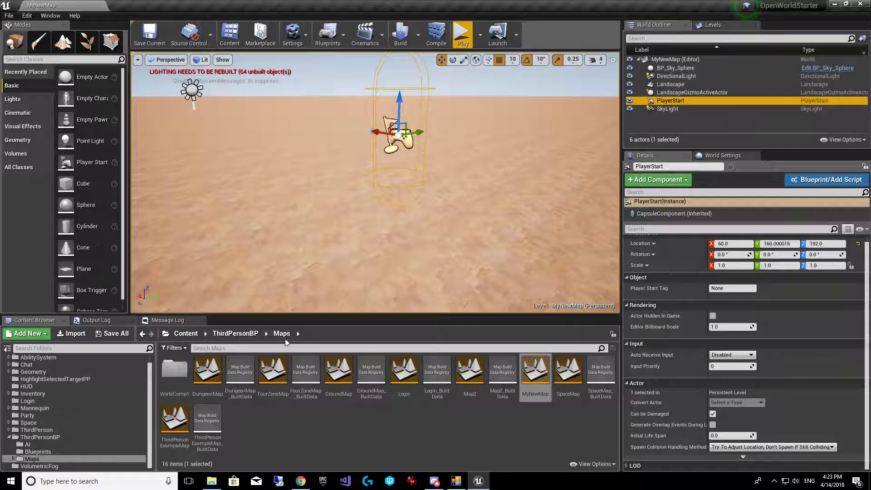
left_click(61, 452)
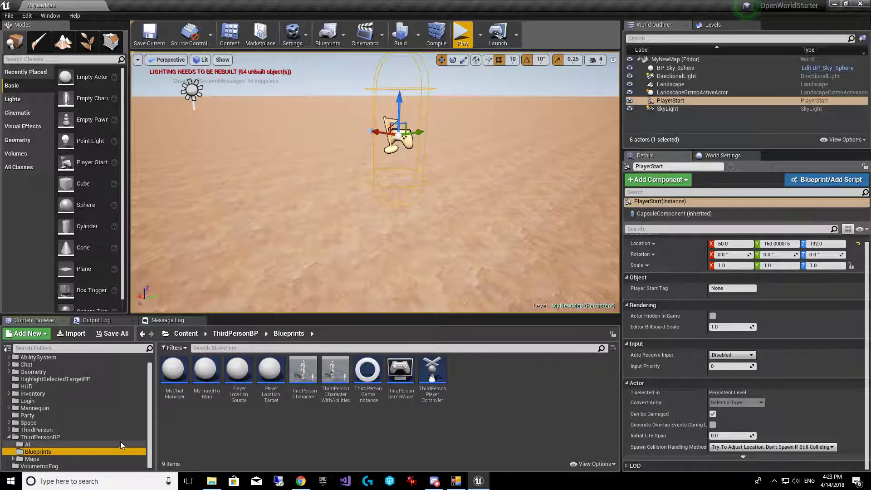
double_click(400, 373)
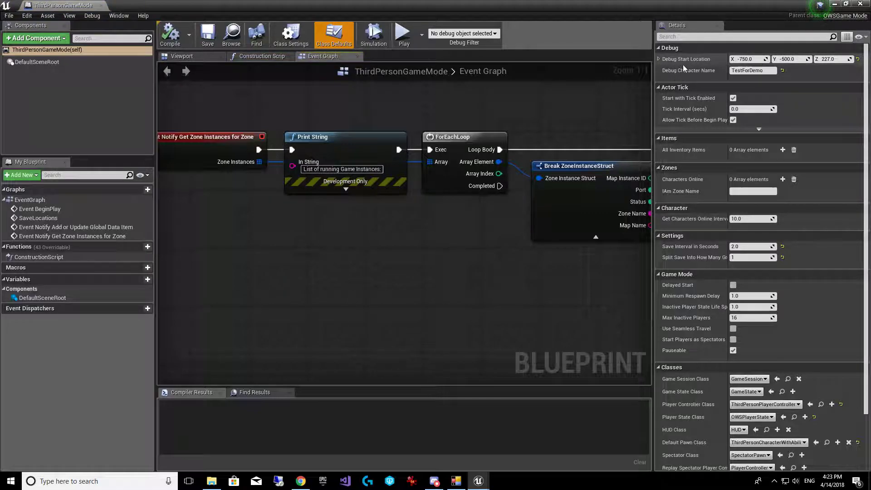
Float the ThirdPersonGameMode blueprint window beside the level so the Player Start location shows
left_click(759, 70)
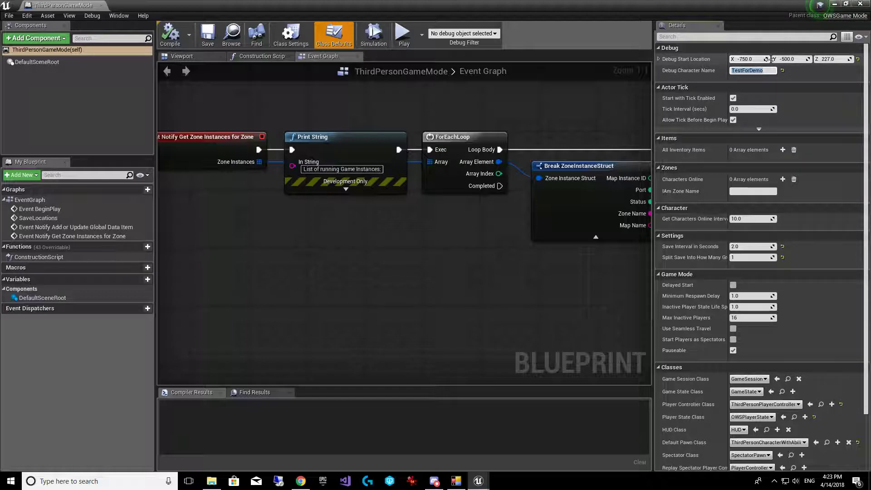
left_click(834, 4)
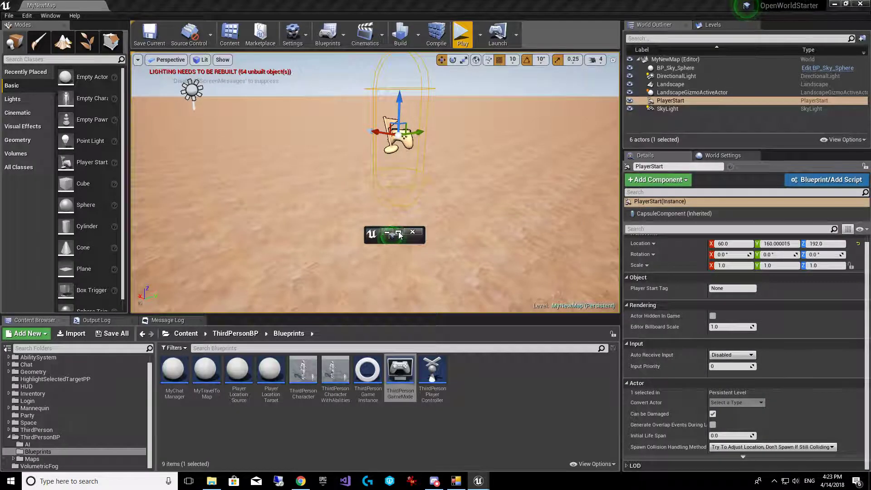
left_click(399, 232)
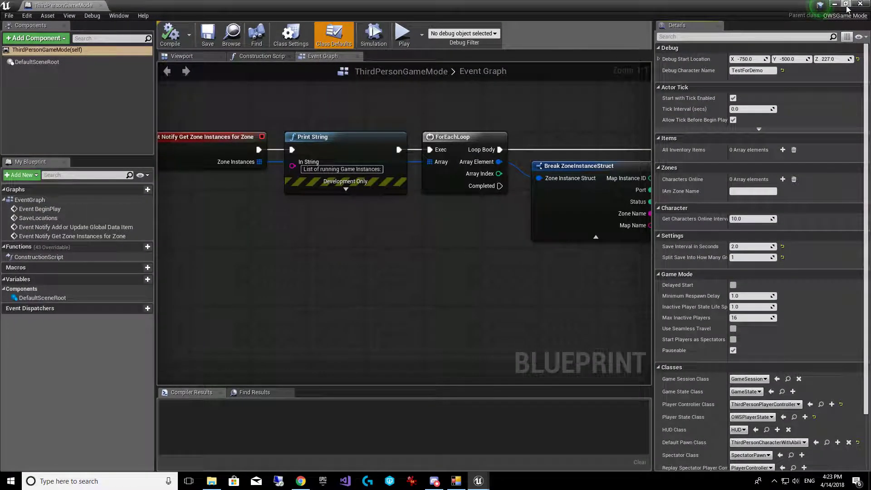
left_click(835, 4)
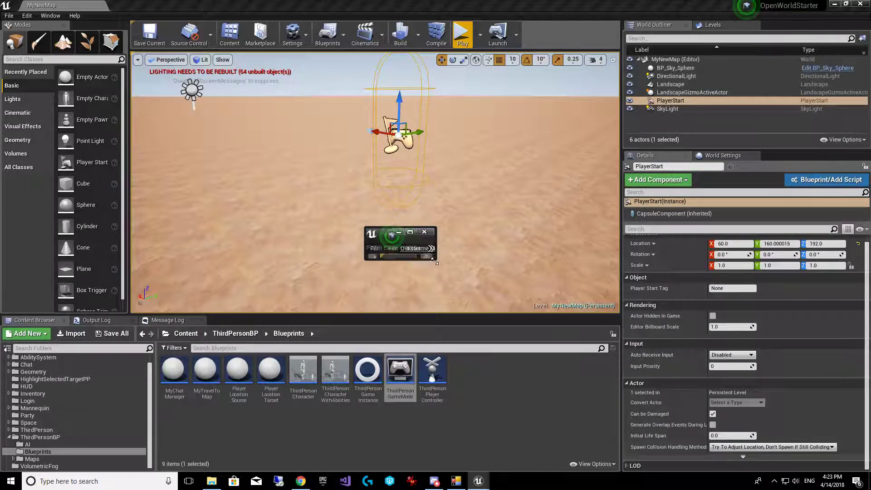
left_click(399, 232)
left_click_drag(600, 236, 335, 184)
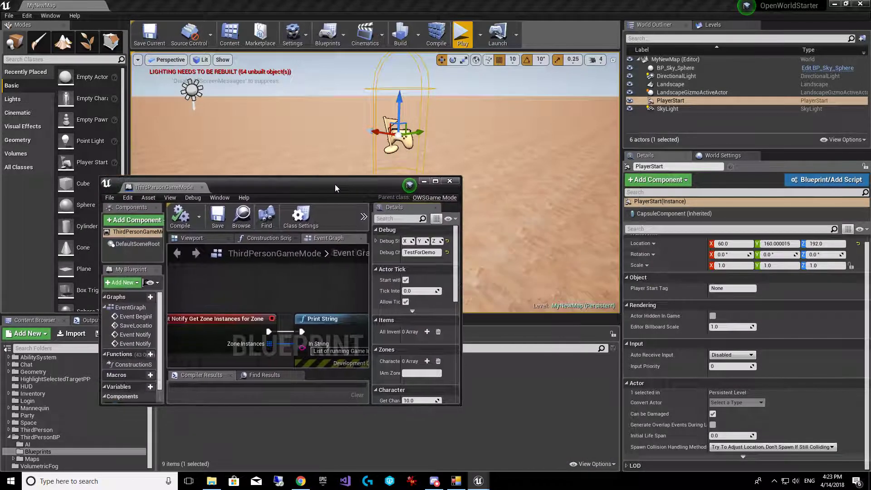
left_click_drag(461, 233, 869, 233)
left_click_drag(766, 187, 496, 223)
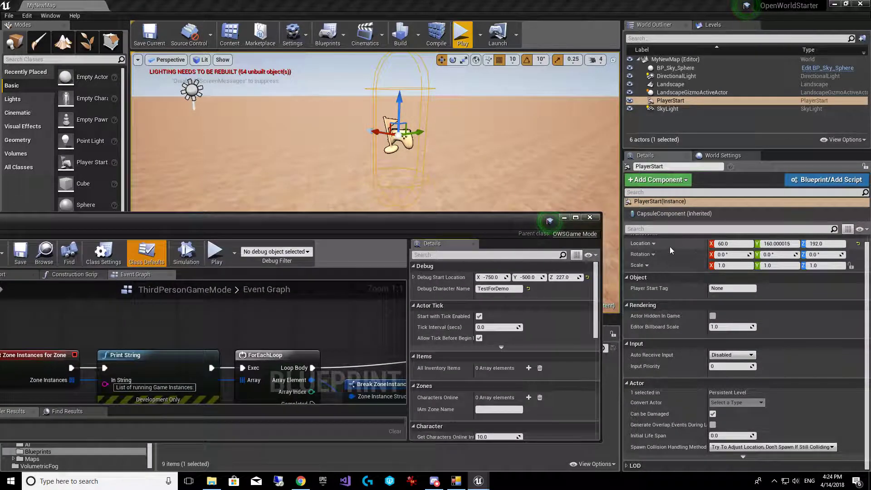
Set Debug Start Location to X 60, Y 160, Z 192
left_click(493, 277)
type("60")
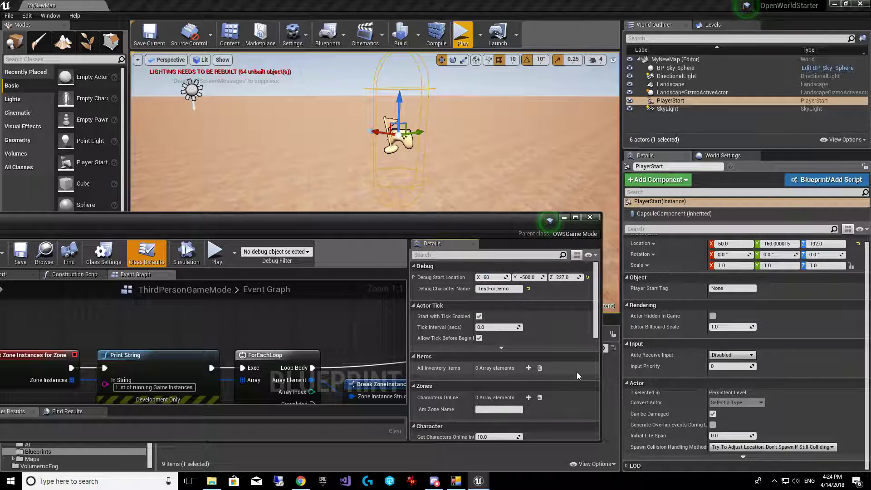
key("Tab")
type("160")
key("Tab")
type("192")
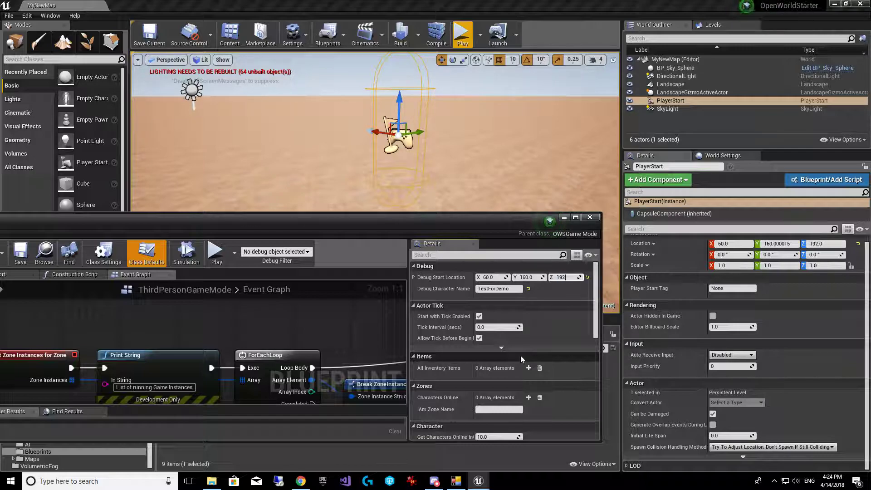
key("Tab")
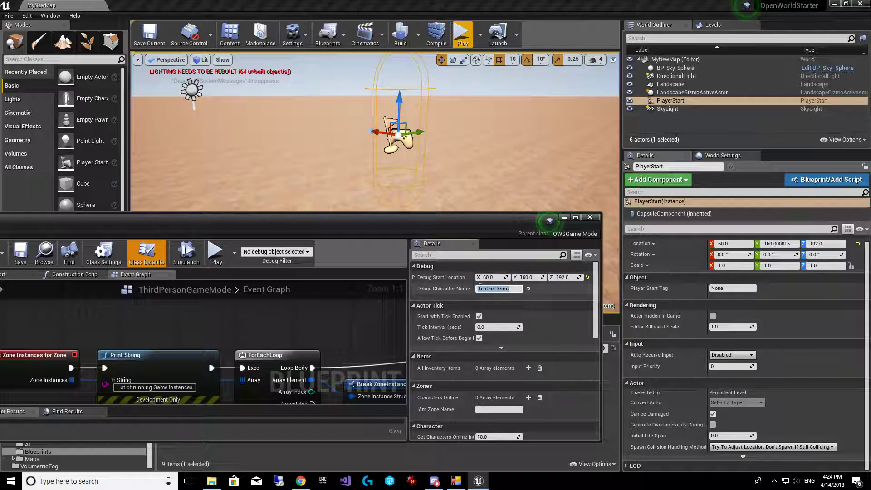
left_click_drag(481, 225, 647, 101)
Compile and close the game mode blueprint, and enable Run Dedicated Server in Play options
left_click(146, 130)
left_click(752, 97)
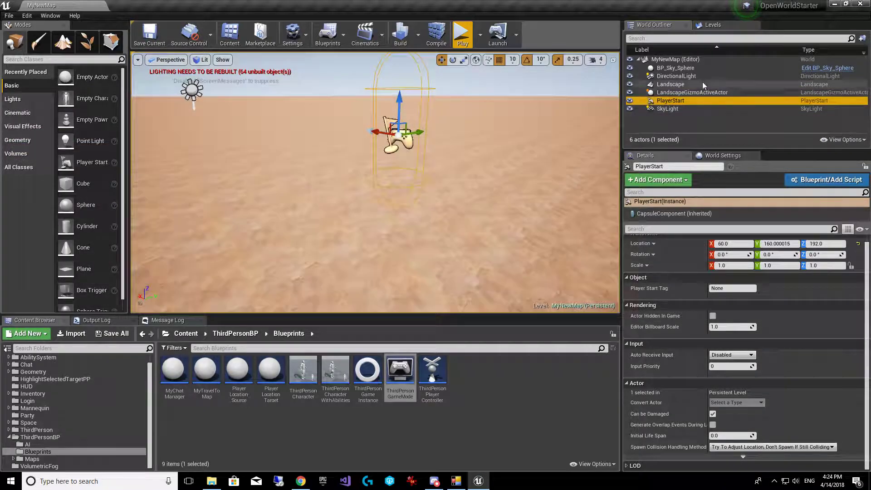
left_click(480, 43)
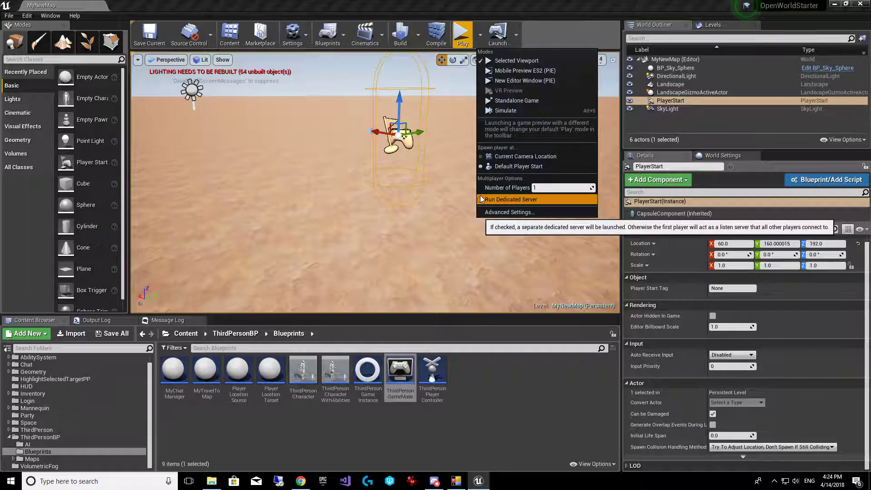
left_click(484, 200)
left_click(480, 34)
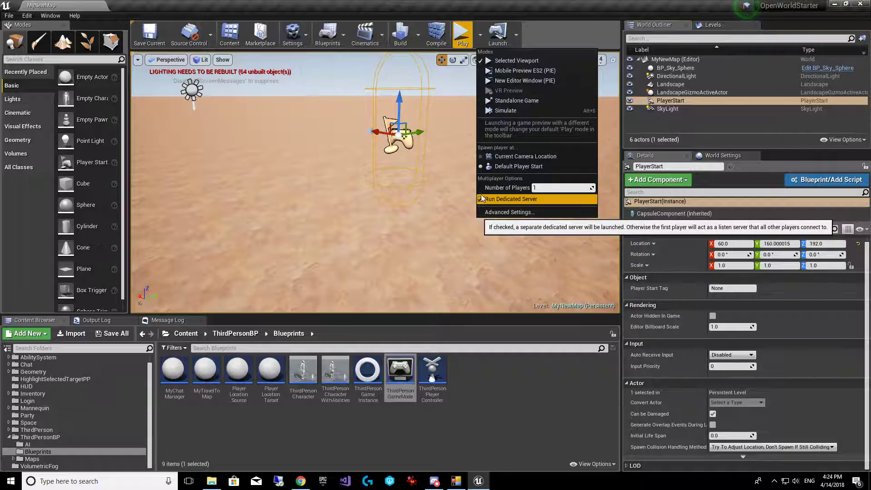
left_click(504, 418)
Save the map, play it in the editor up to the login screen, then exit
left_click(154, 40)
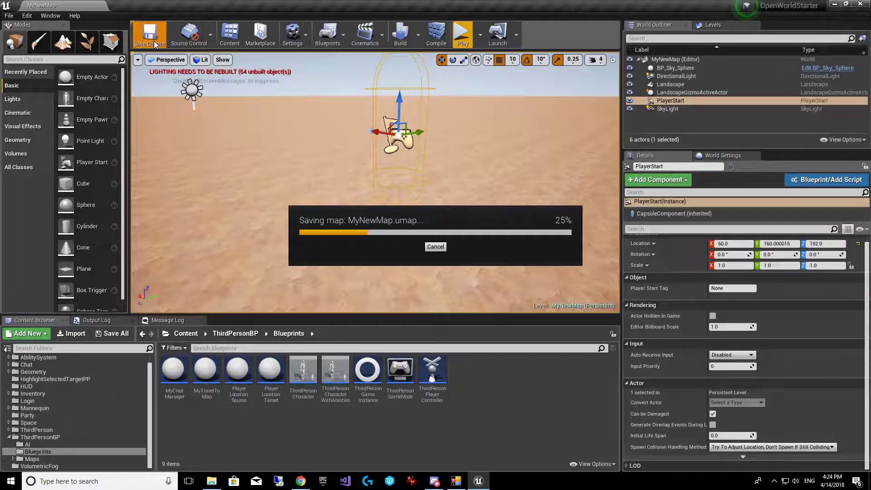
left_click(461, 50)
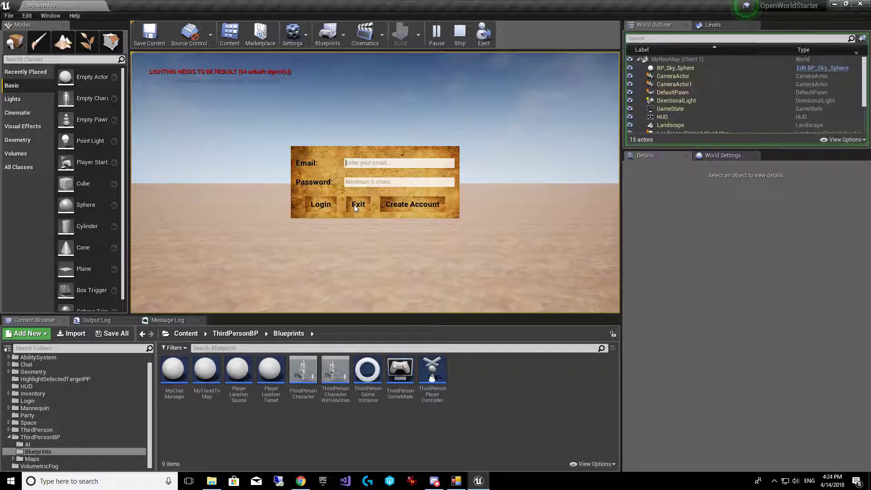
left_click(354, 205)
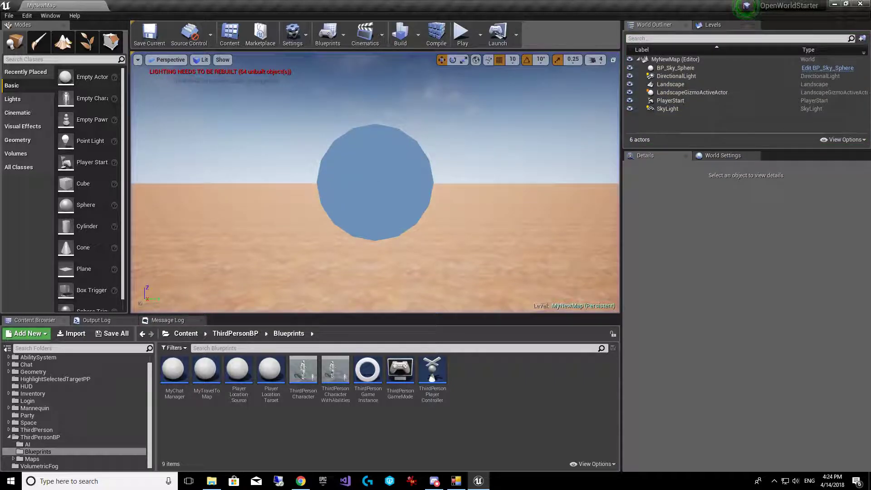
Set MyNewMap's World Settings GameMode Override to ThirdPersonGameMode and save the level
right_click_drag(547, 142, 565, 159)
left_click(717, 160)
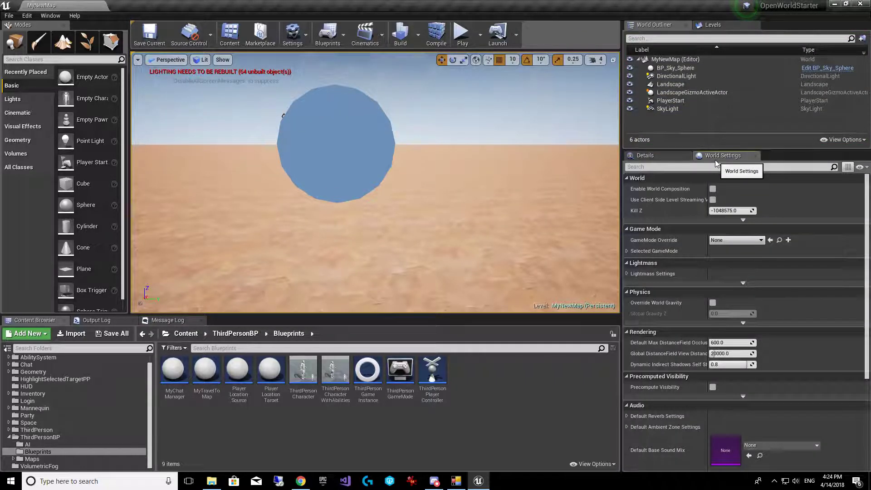
left_click(627, 251)
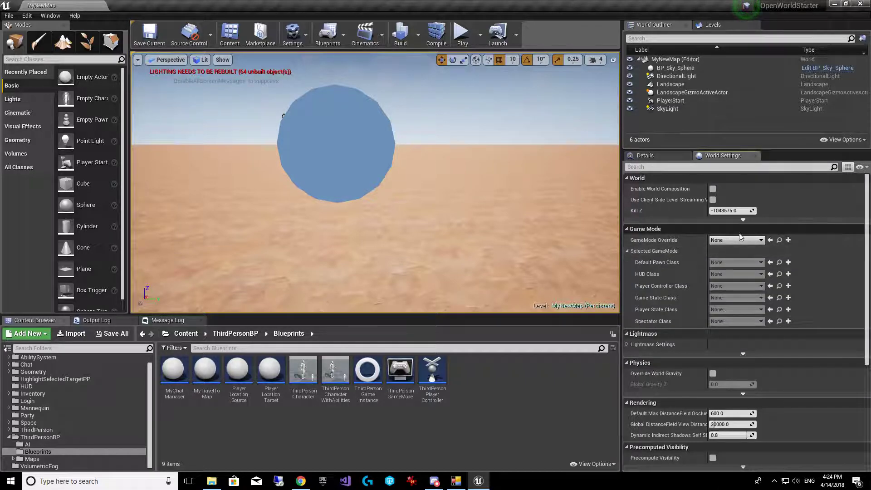
left_click(699, 229)
left_click(645, 229)
left_click(737, 240)
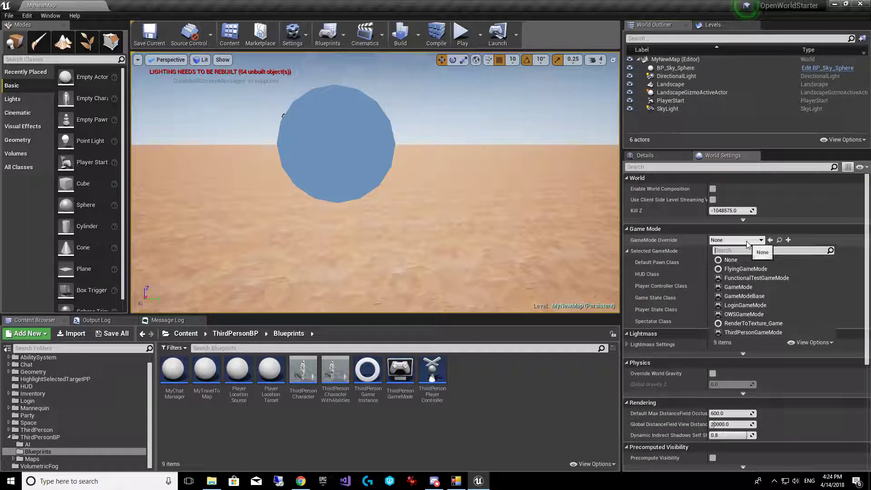
left_click(754, 333)
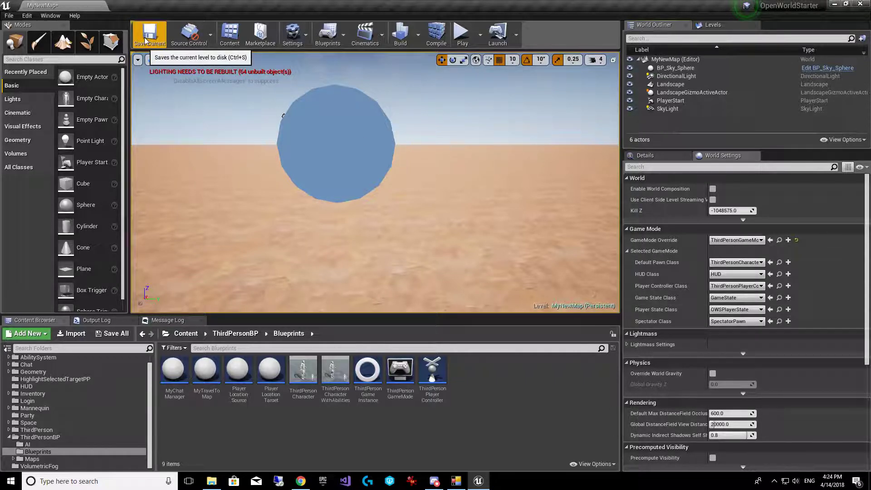
left_click(159, 45)
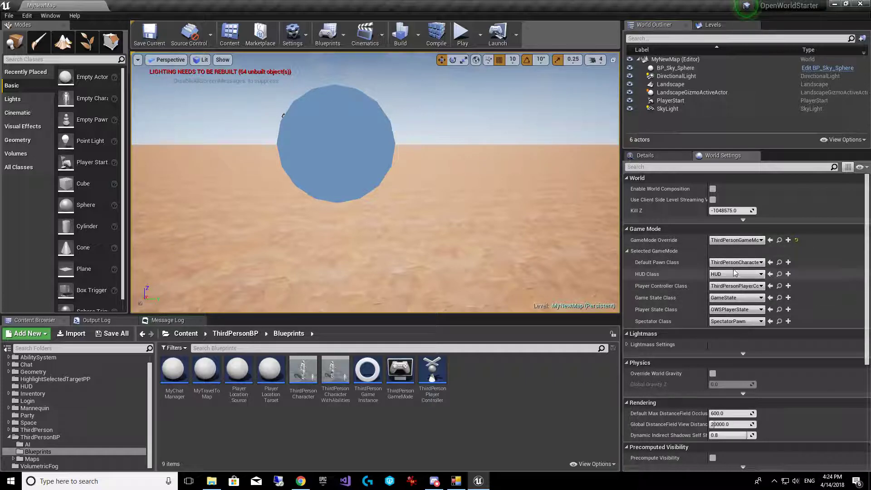
left_click(457, 40)
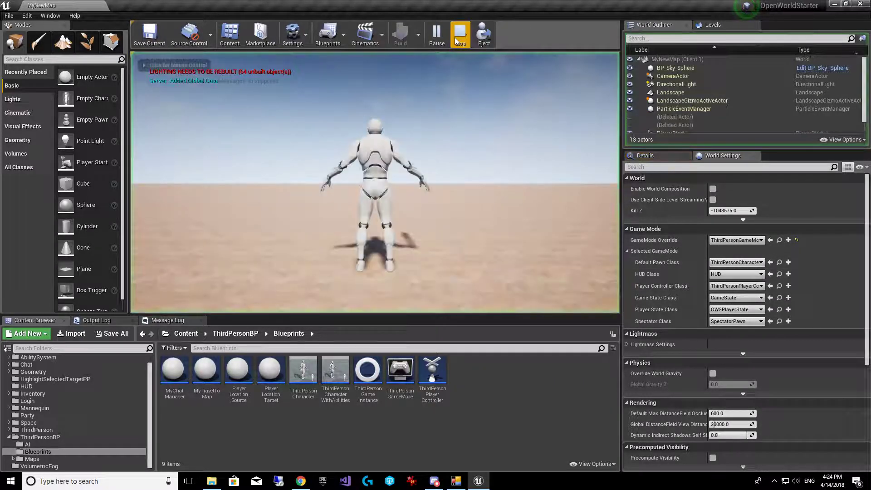
key("w")
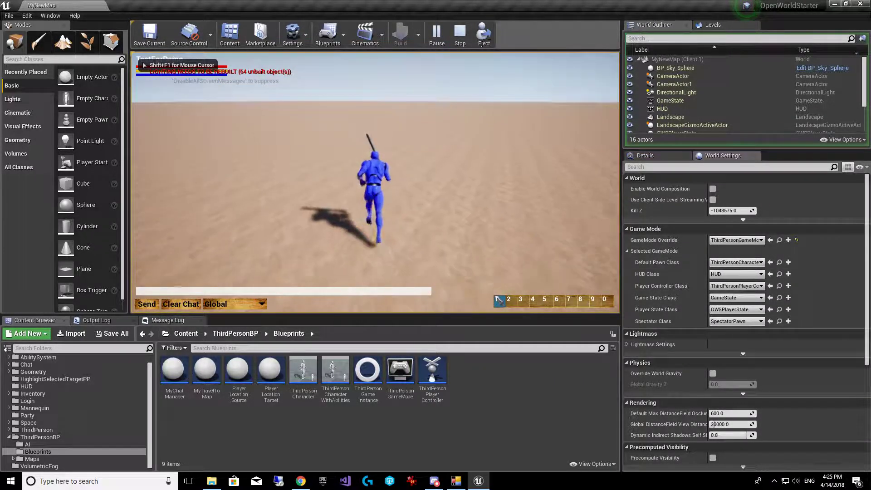
key("w")
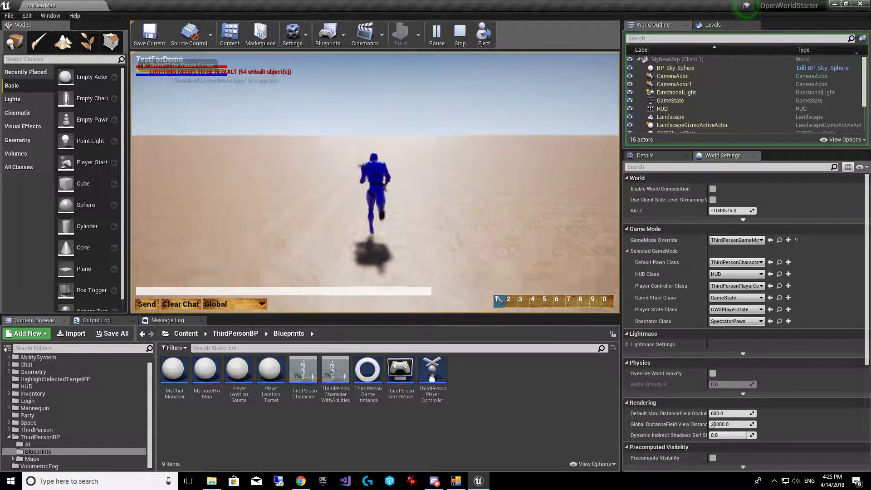
key("w")
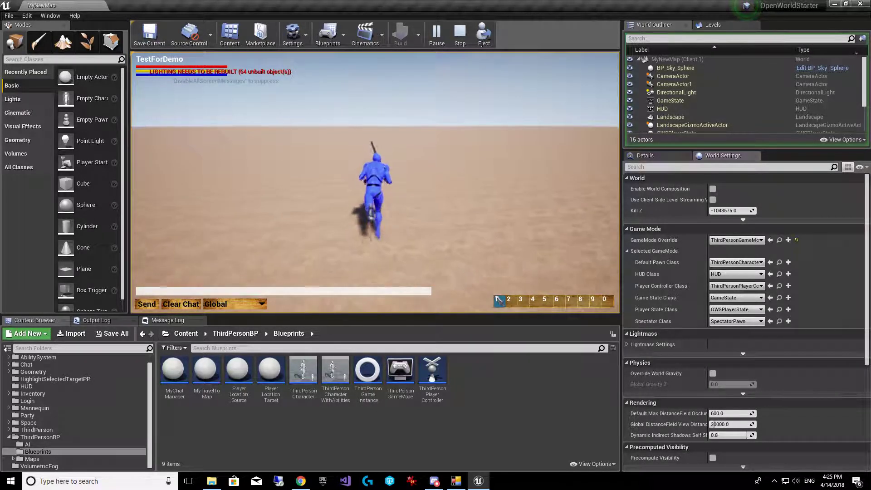
key("w")
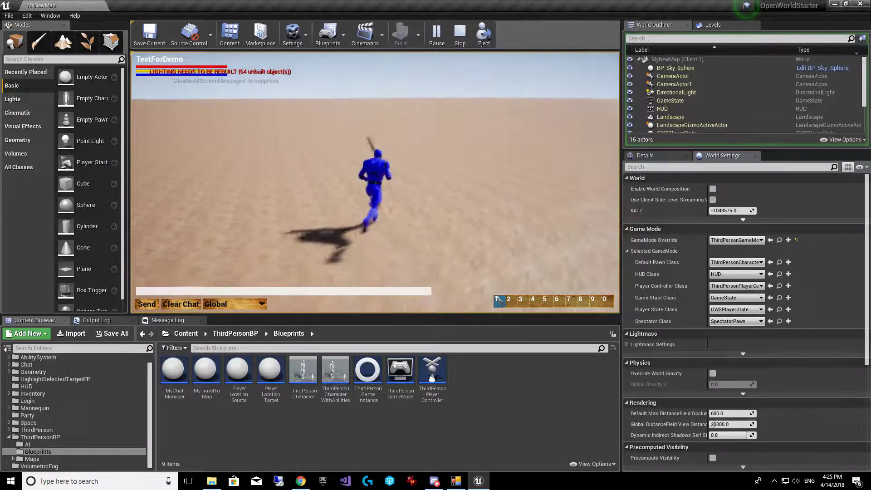
key("w")
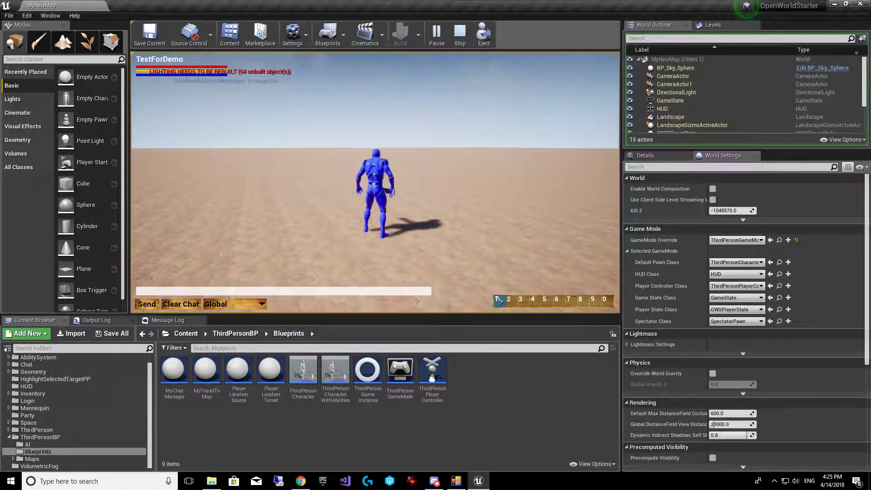
key("w")
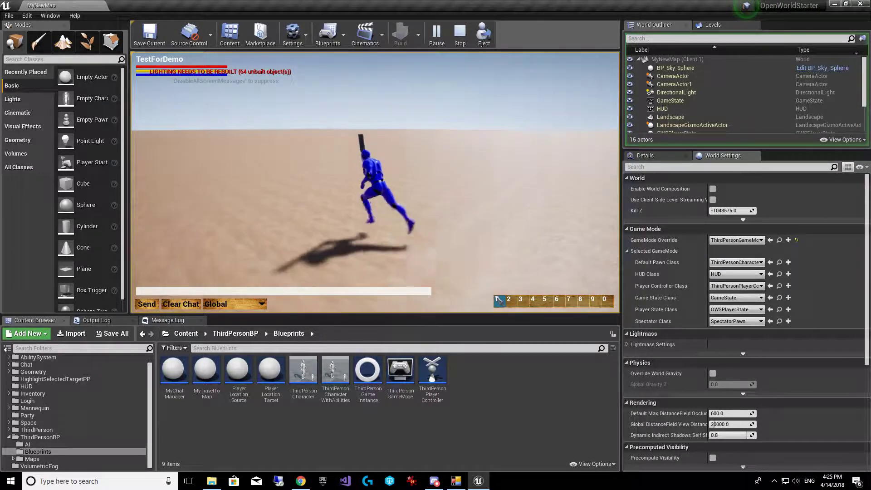
key("Escape")
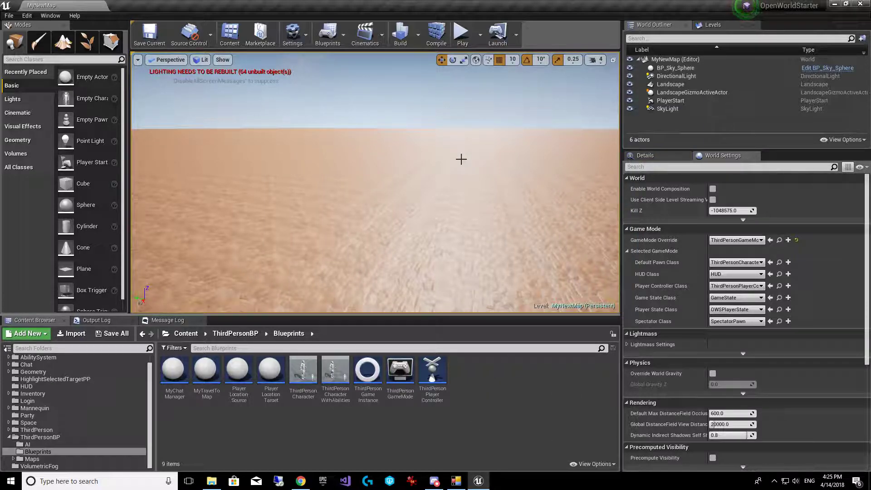
Start the RPG World Server, test the management server connection, and return to Unreal
left_click(456, 482)
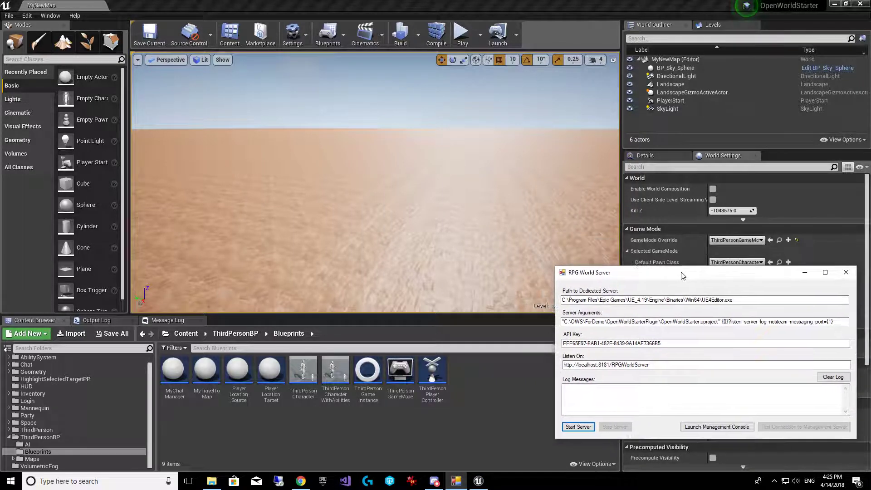
left_click(577, 428)
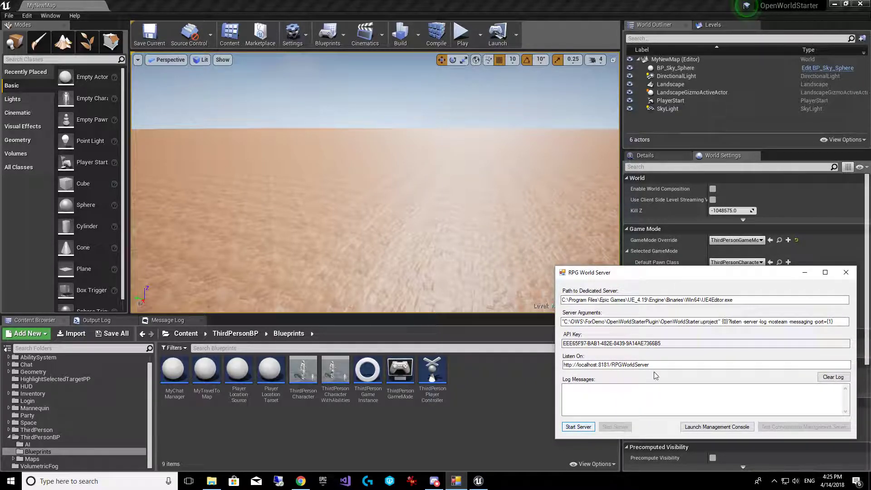
left_click(807, 428)
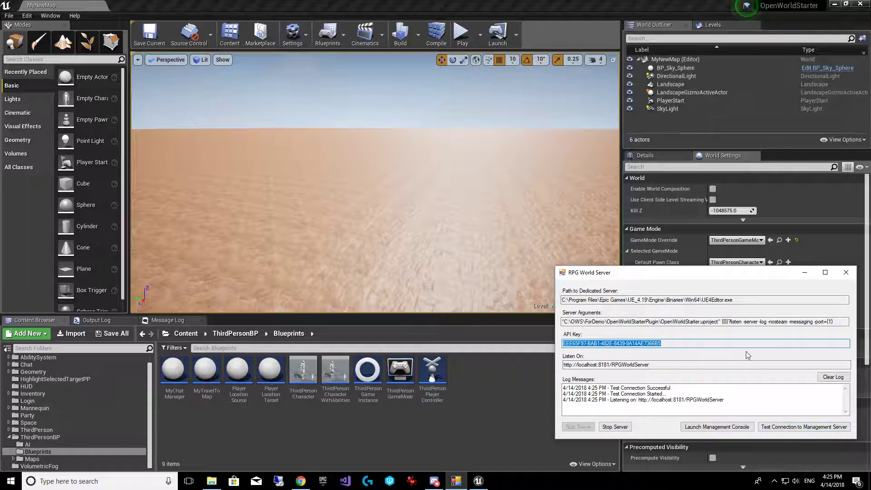
left_click(501, 398)
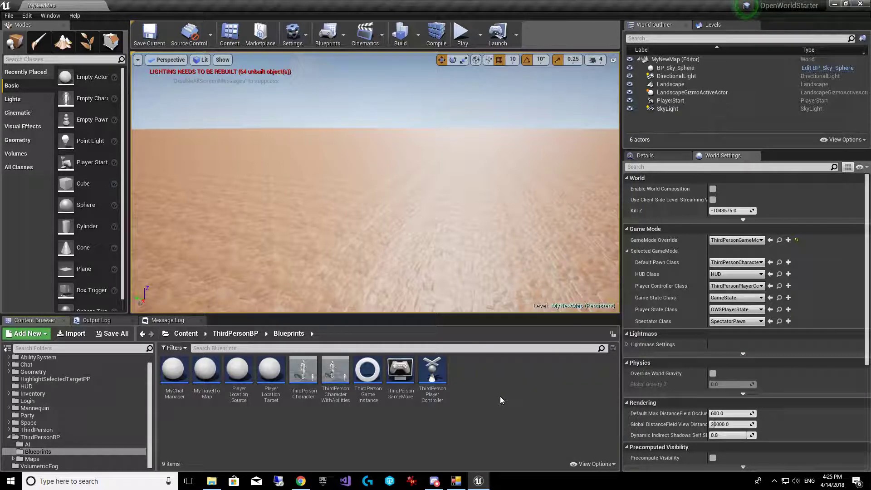
mouse_move(479, 481)
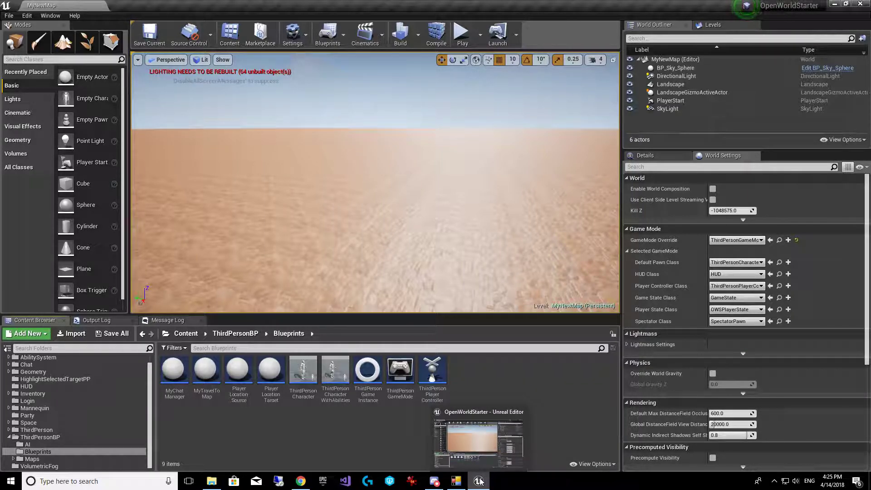
Edit character TestForDemo, set its Current Zone to MyNewMap, and check the Y and Z positions
left_click(291, 446)
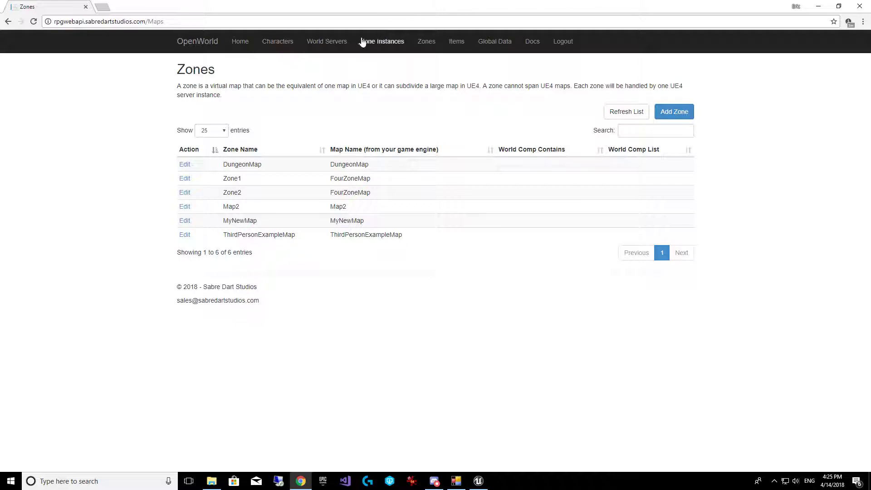
left_click(279, 44)
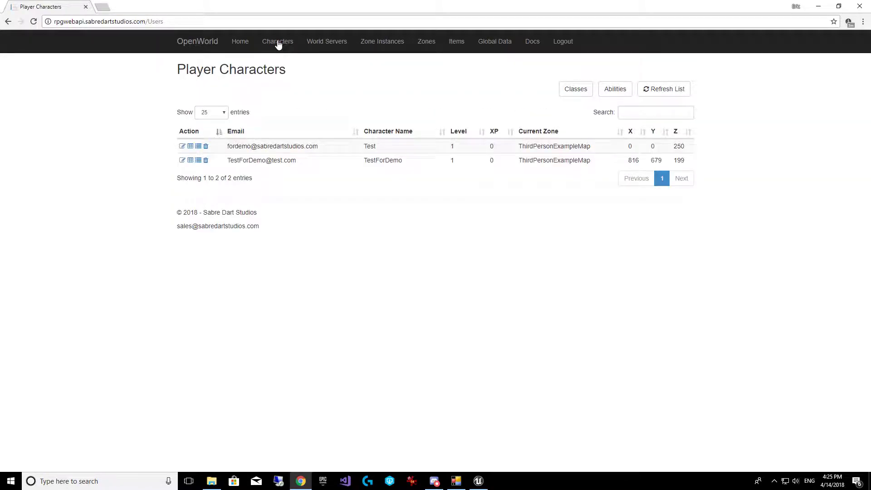
left_click(182, 160)
left_click(338, 314)
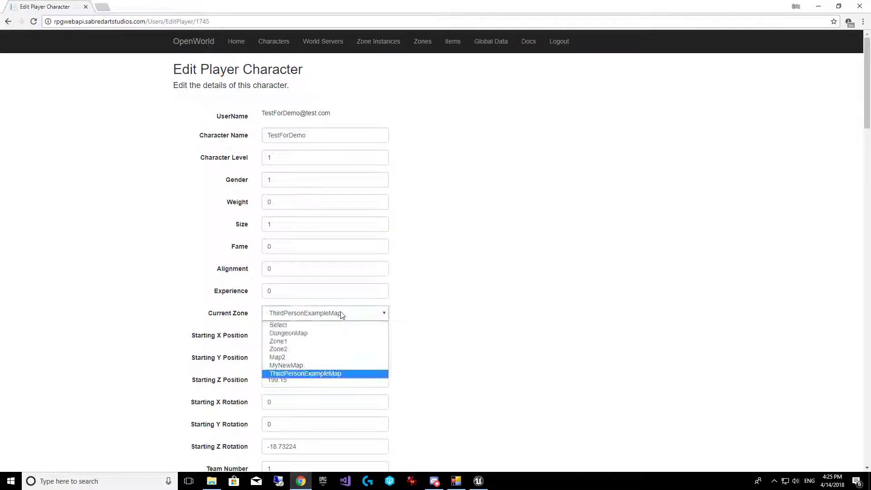
left_click(312, 367)
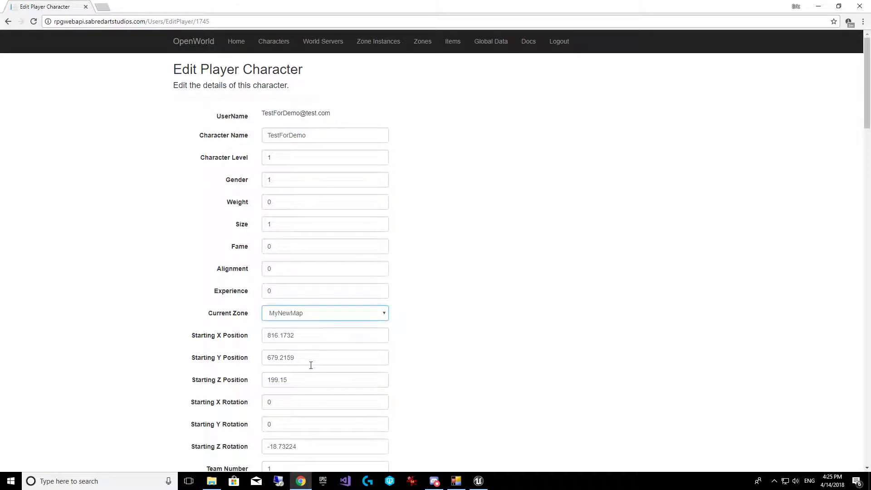
left_click(306, 357)
left_click(302, 374)
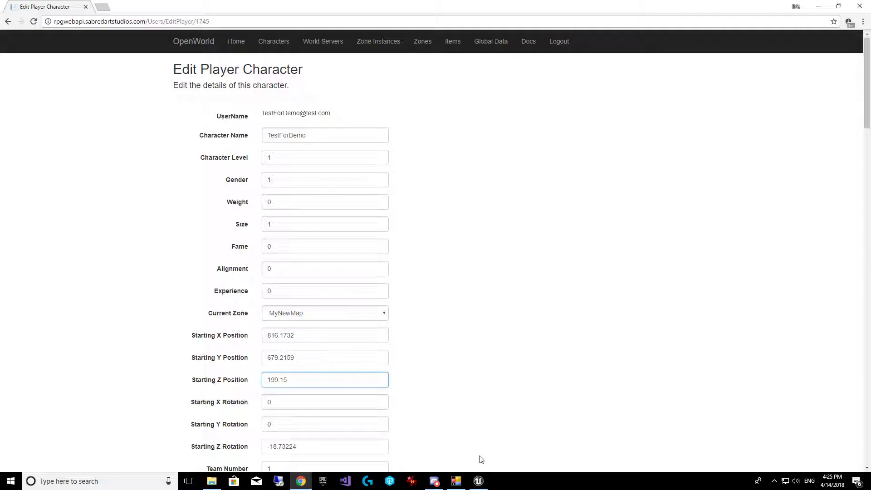
Find MyNewMap's PlayerStart in Unreal, read its location (60, 160, 192), and go back to Chrome
left_click(480, 483)
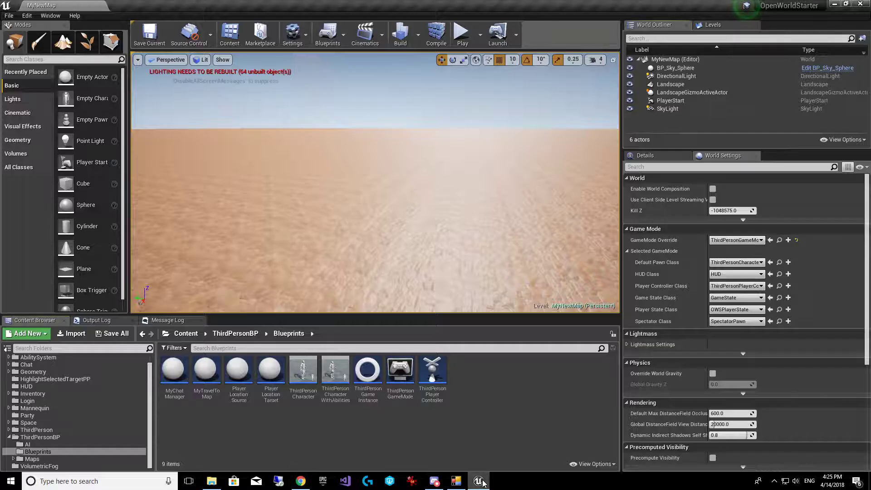
right_click_drag(548, 175, 359, 171)
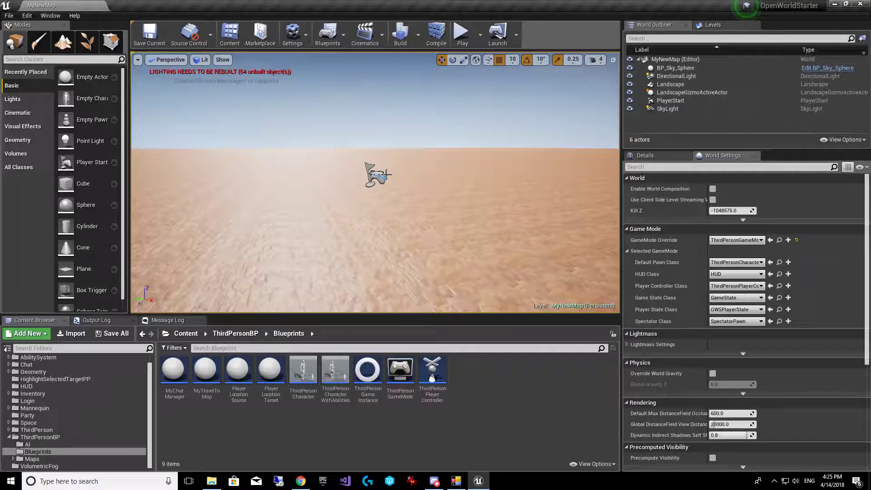
left_click(374, 177)
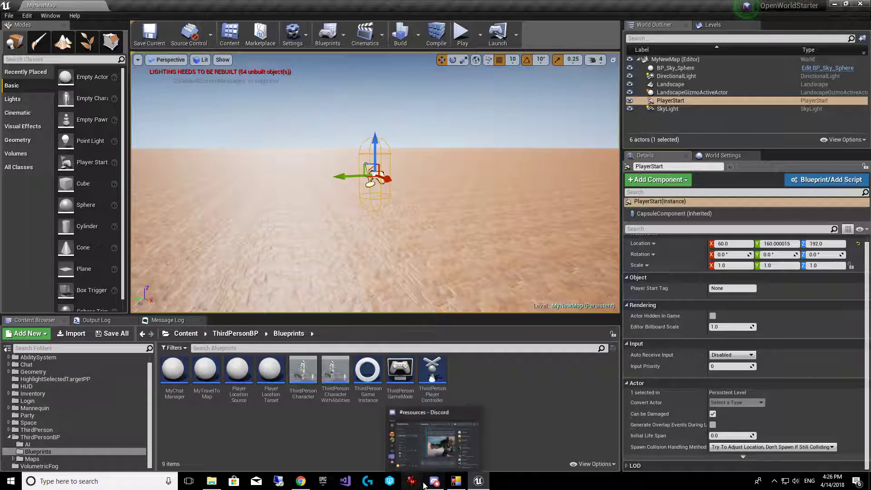
left_click(300, 481)
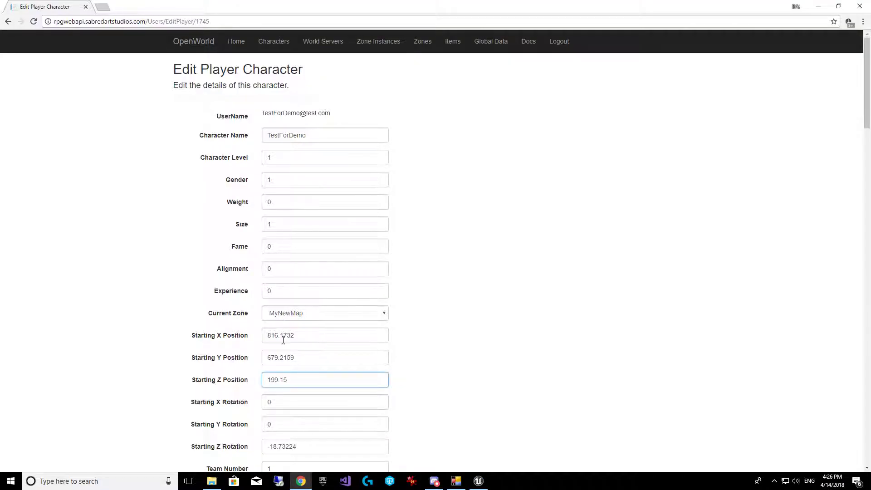
Enter starting X, Y, Z of 60, 160, 192 for TestForDemo, save, and hide Chrome
left_click_drag(304, 337, 187, 344)
type("0")
key("Tab")
key("shift+Tab")
key("Tab")
type("16")
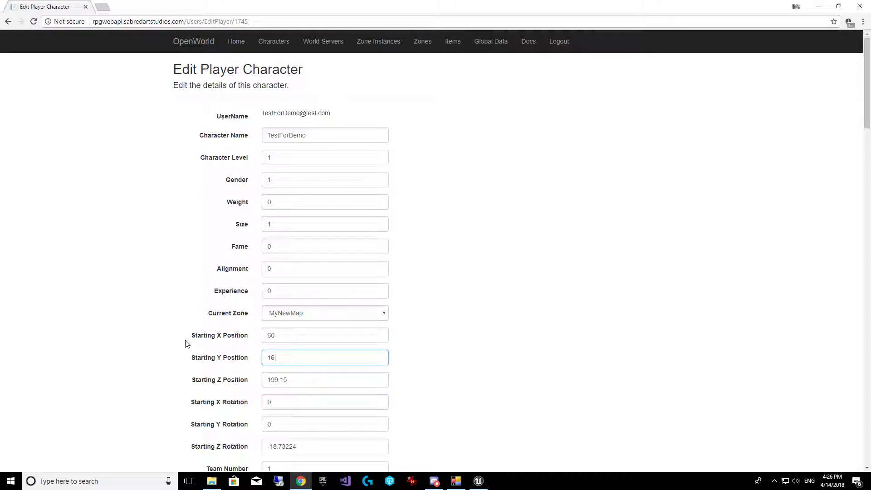
type("192")
key("Tab")
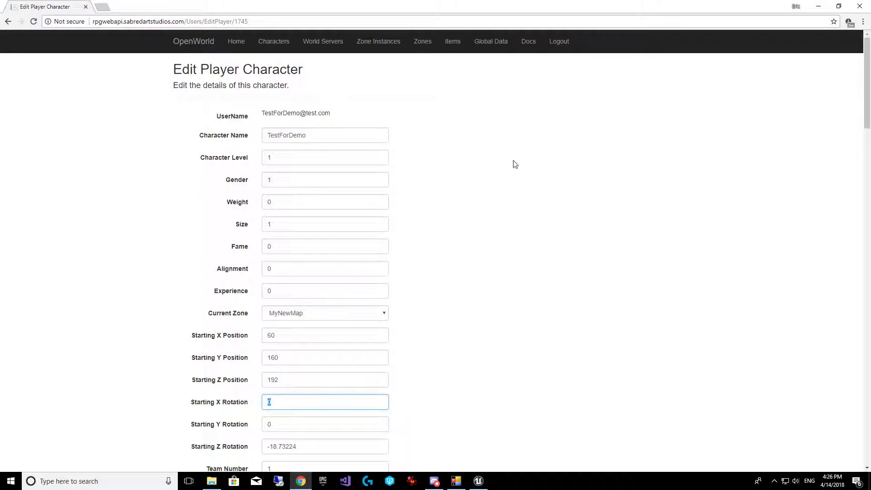
left_click_drag(868, 87, 867, 422)
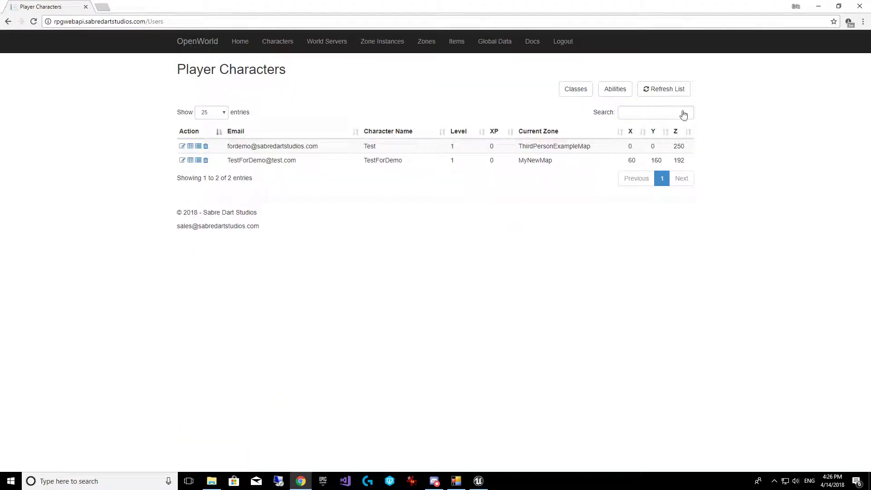
left_click(820, 6)
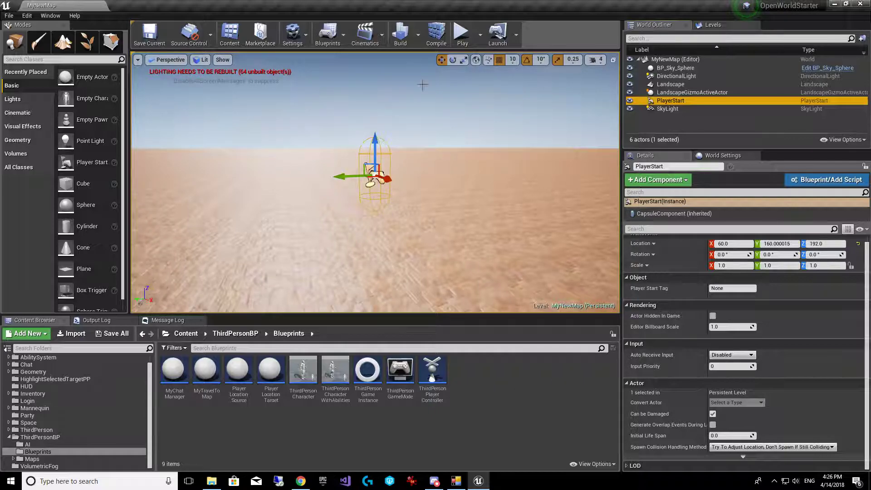
Check the editor's play options and the server launcher window, then return to the editor
left_click(480, 35)
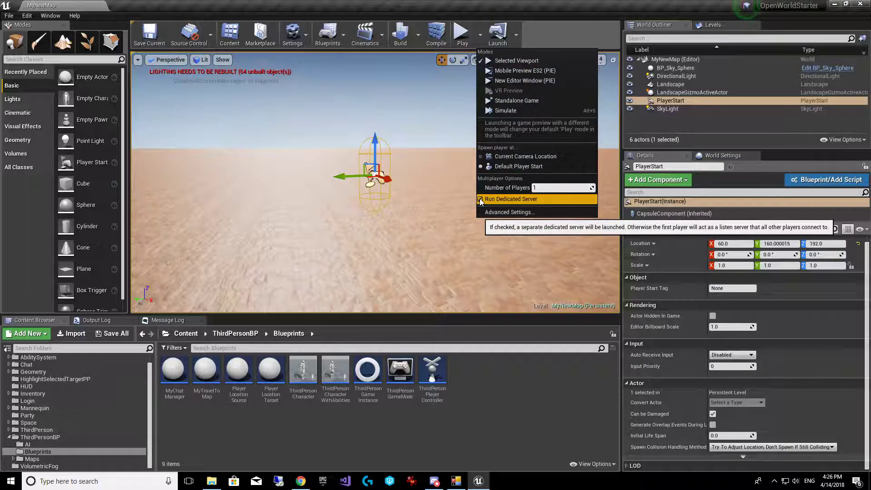
left_click(468, 479)
left_click(470, 372)
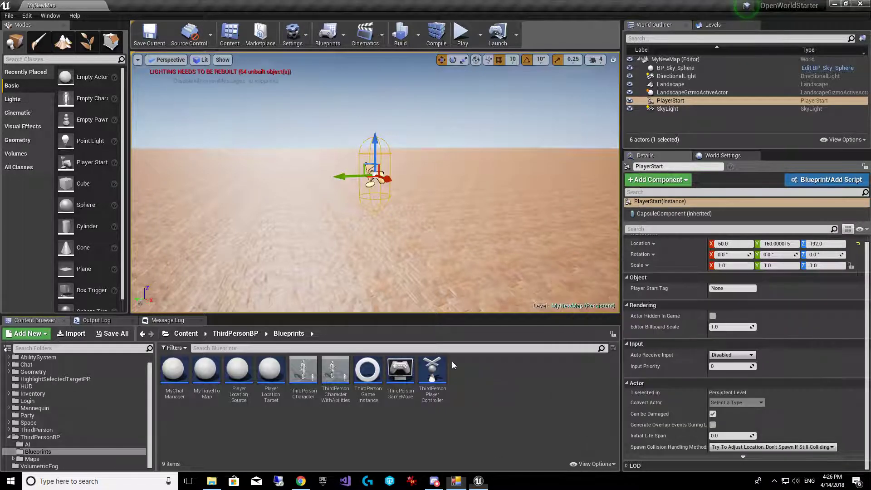
Browse ThirdPersonBP's folders and drag the MyChatManager blueprint from Blueprints into the level
left_click(38, 438)
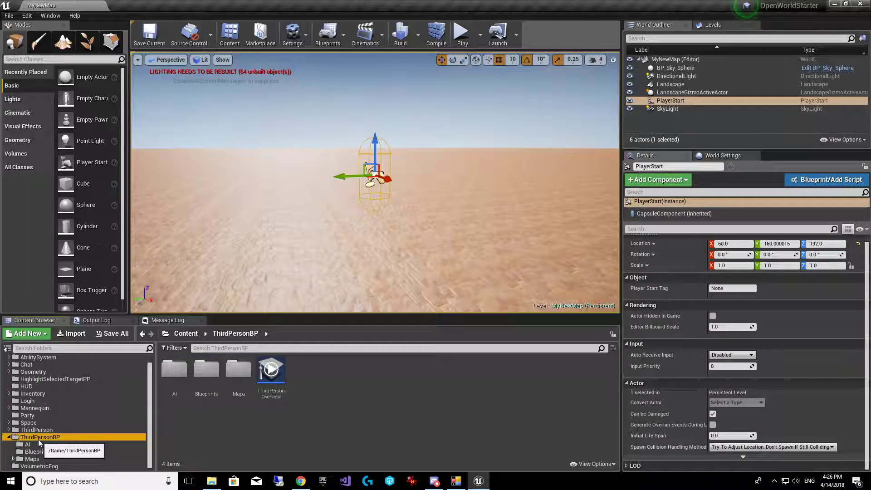
left_click(28, 444)
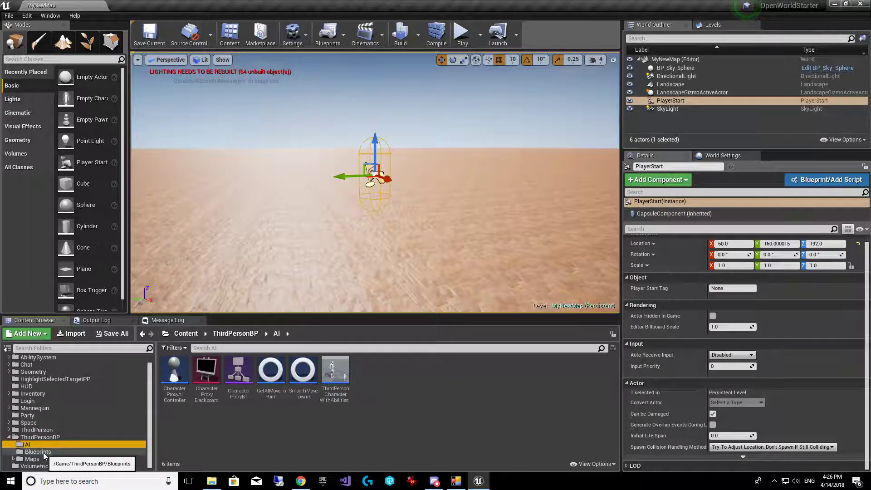
left_click(31, 459)
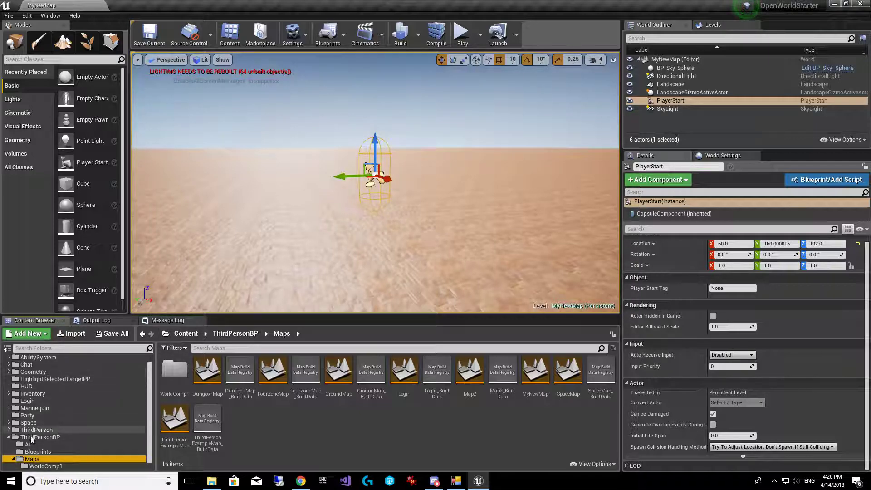
left_click(37, 452)
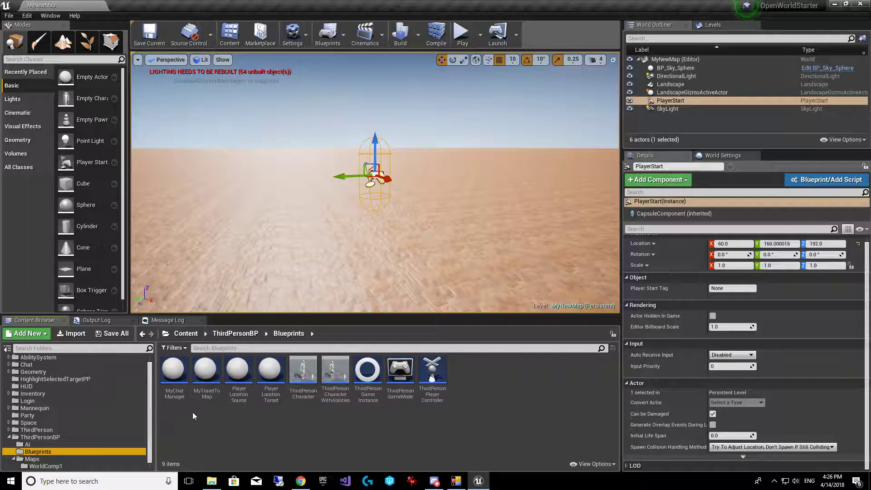
left_click(172, 387)
left_click_drag(172, 387, 337, 158)
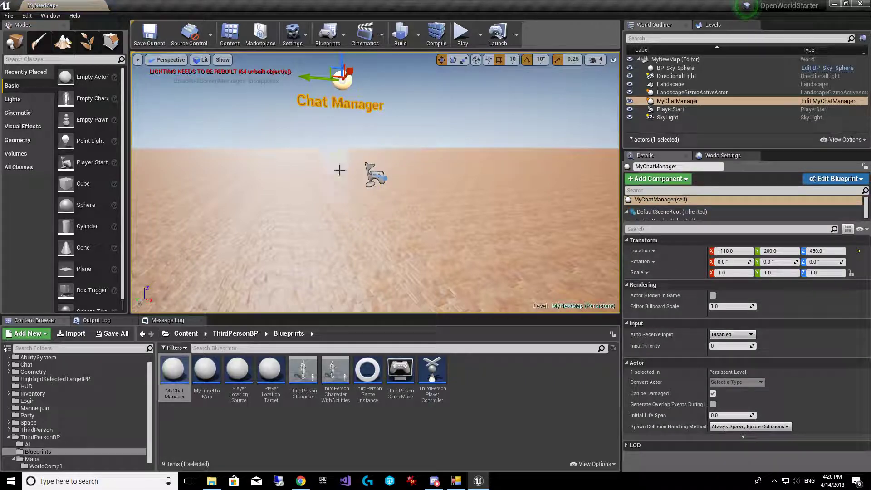
Save MyNewMap with Save Current and confirm the result in the Output Log
left_click(272, 177)
left_click(149, 42)
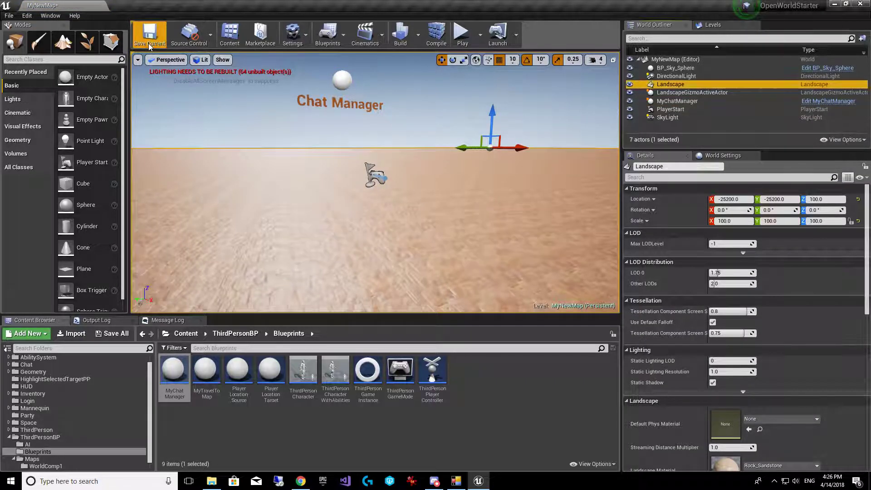
left_click(96, 320)
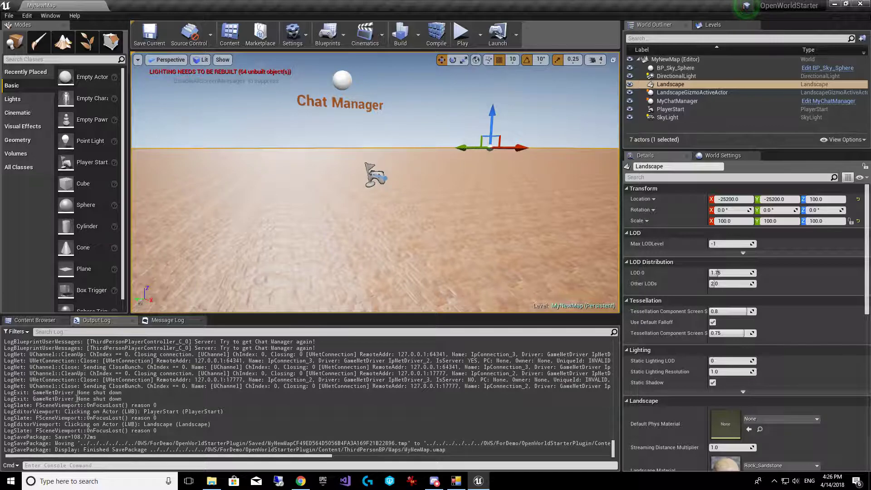
Open the Login map from ThirdPersonBP/Maps, then switch to the web admin's Player Characters list
left_click(39, 321)
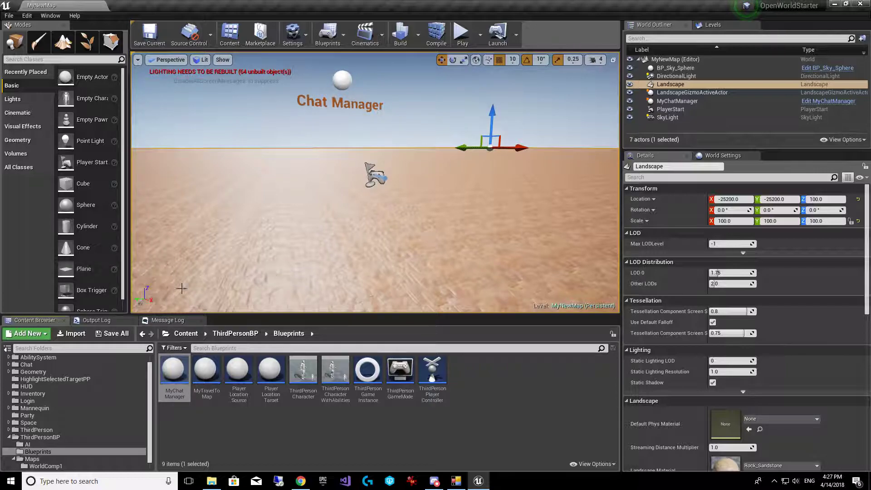
left_click(50, 459)
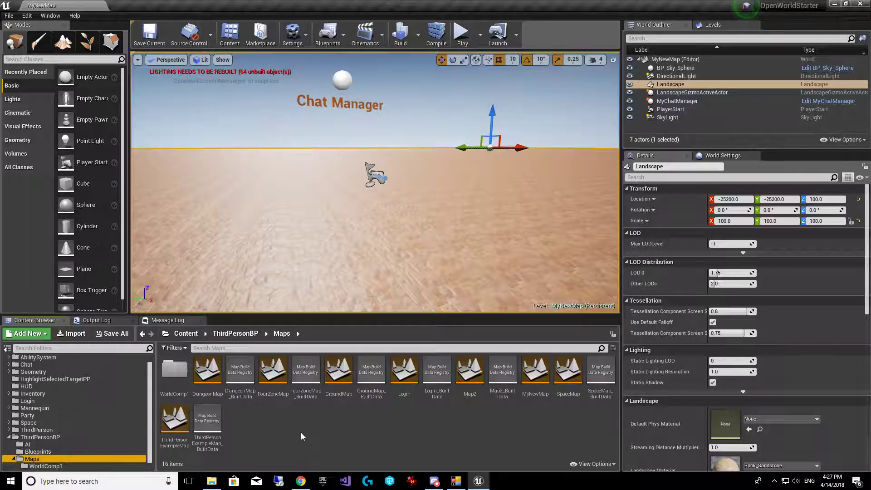
double_click(401, 385)
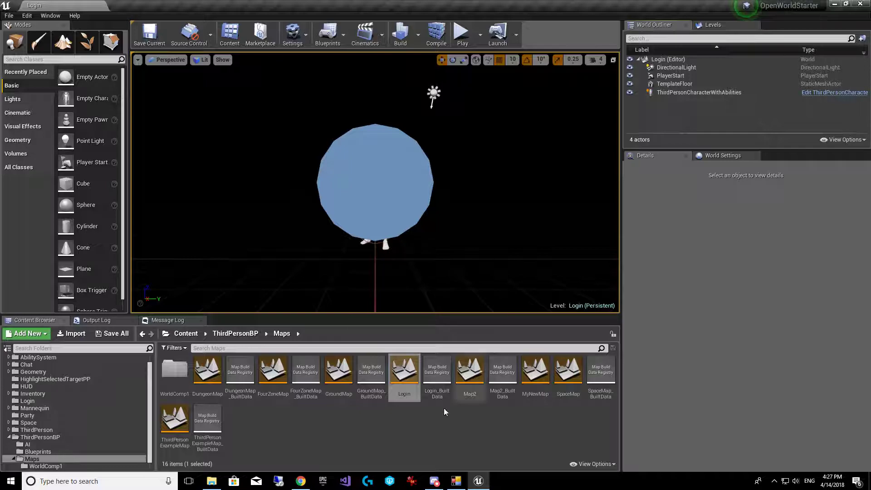
left_click(301, 481)
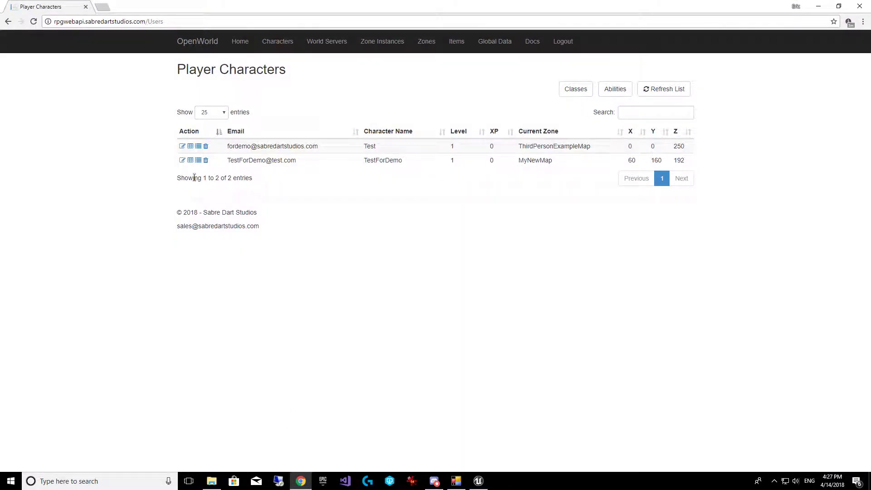
View TestForDemo's details (MyNewMap, 60, 160, 192), then minimize Chrome
left_click(182, 162)
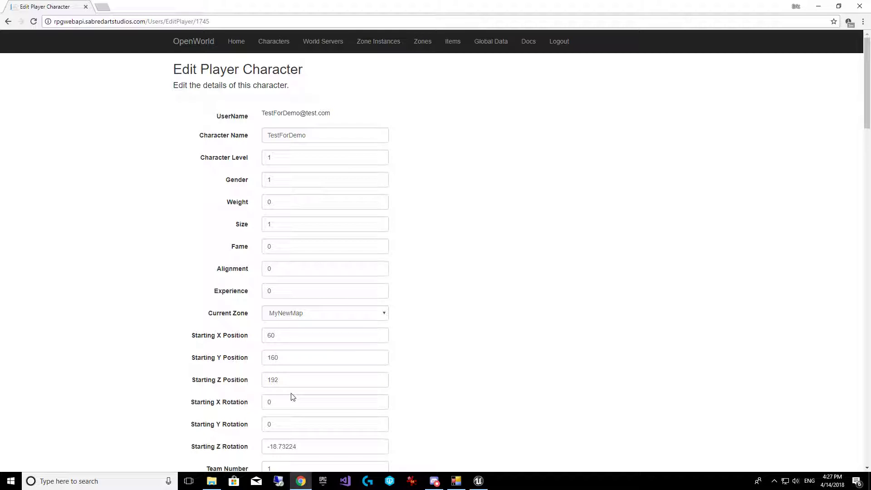
left_click(819, 7)
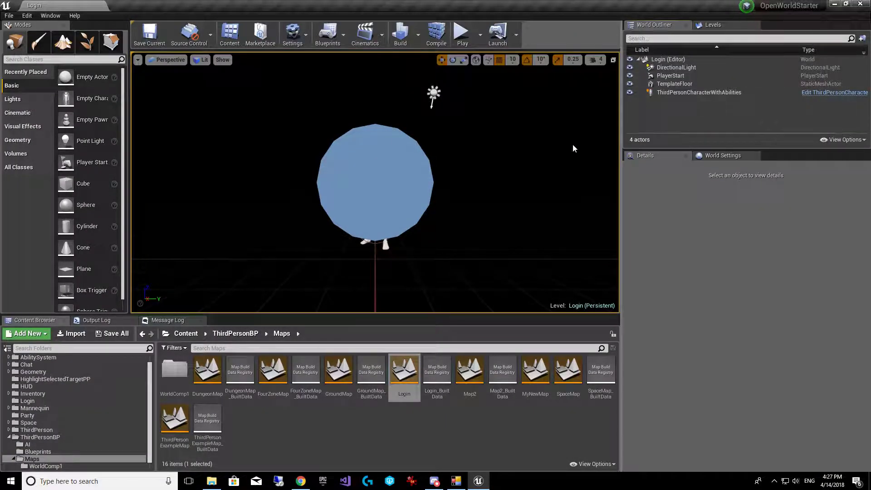
Play the Login map, sign in with the test account's e-mail and password, then bring up RPG World Server
left_click(462, 33)
left_click(325, 240)
type("Te")
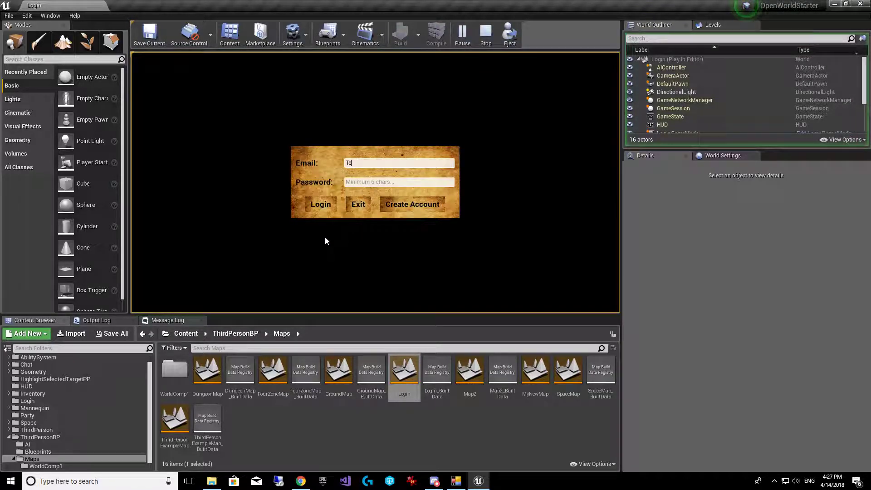
type("stForDemo@test.com")
key("Tab")
type("123456")
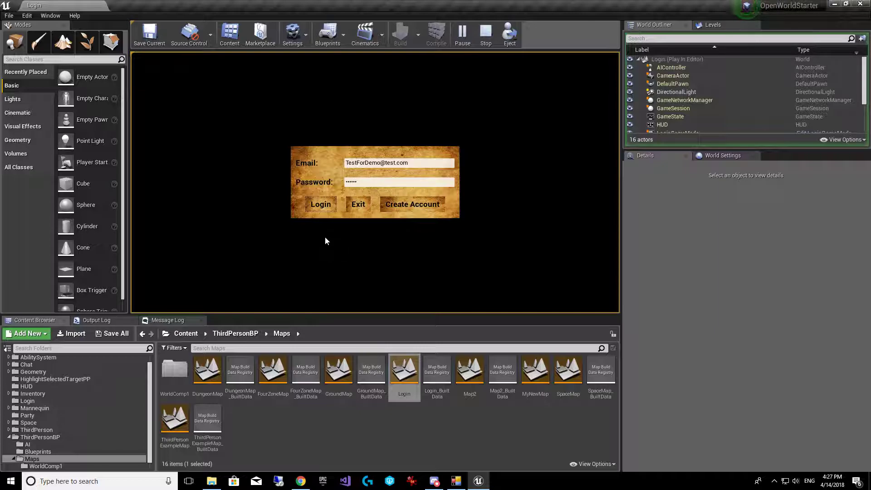
key("Return")
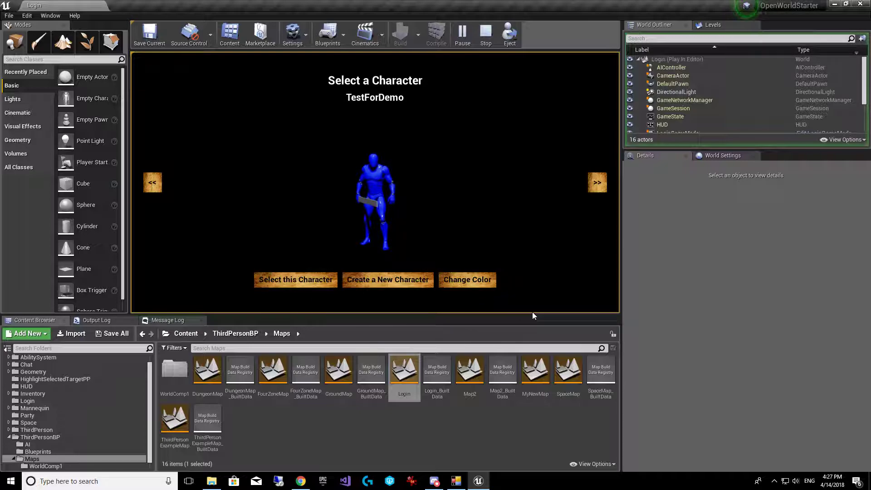
key("alt+Tab")
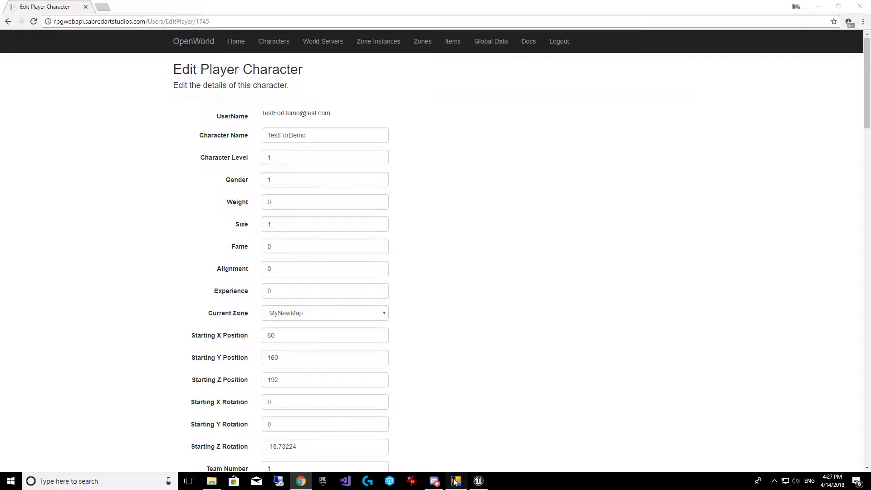
left_click(456, 481)
Choose TestForDemo on the character screen, check the RPG World Server log, and return to the game
left_click(819, 6)
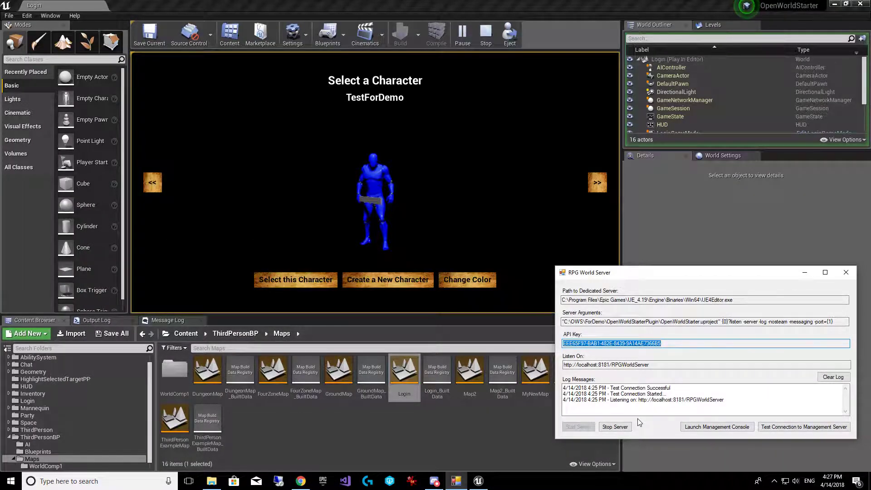
left_click(372, 424)
left_click(289, 281)
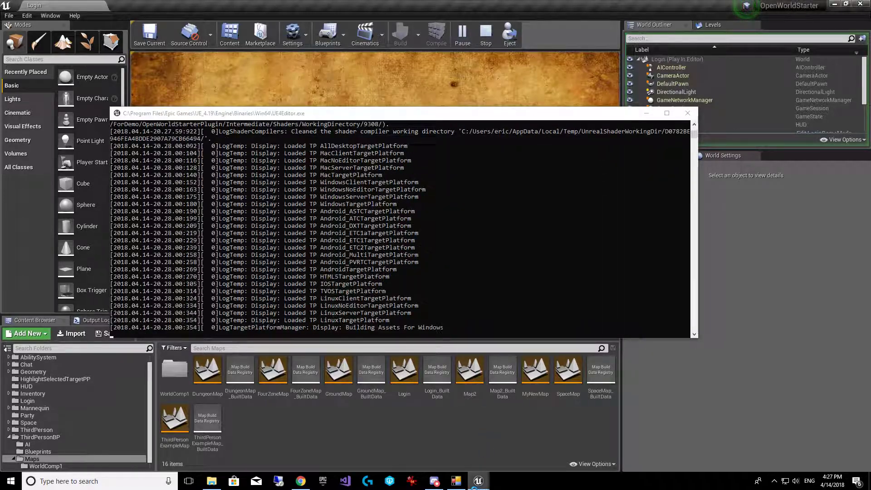
left_click(459, 483)
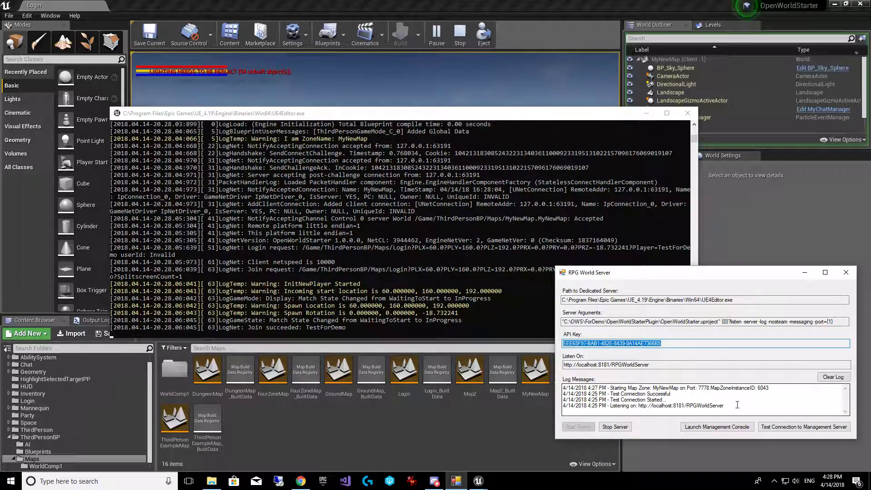
left_click(568, 31)
Run TestForDemo across MyNewMap's desert with W and A, and swing its weapon with key 1
left_click(535, 109)
key("w")
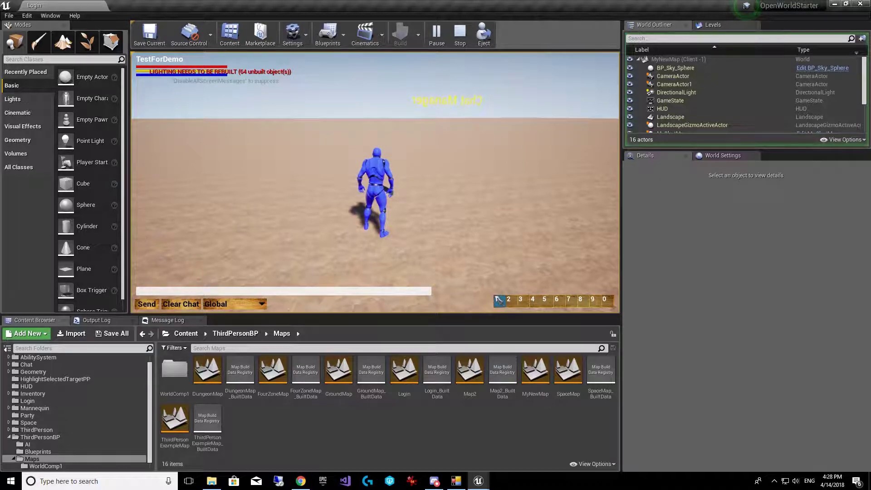
key("w")
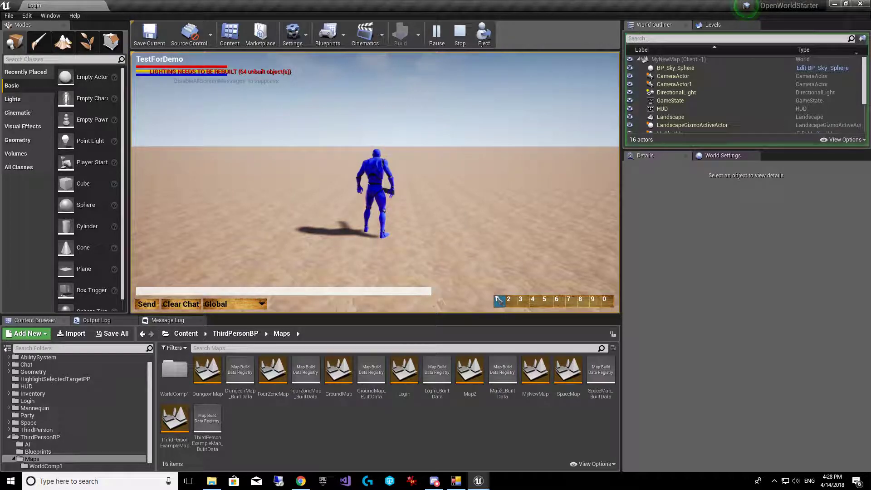
key("w")
key("a")
key("w")
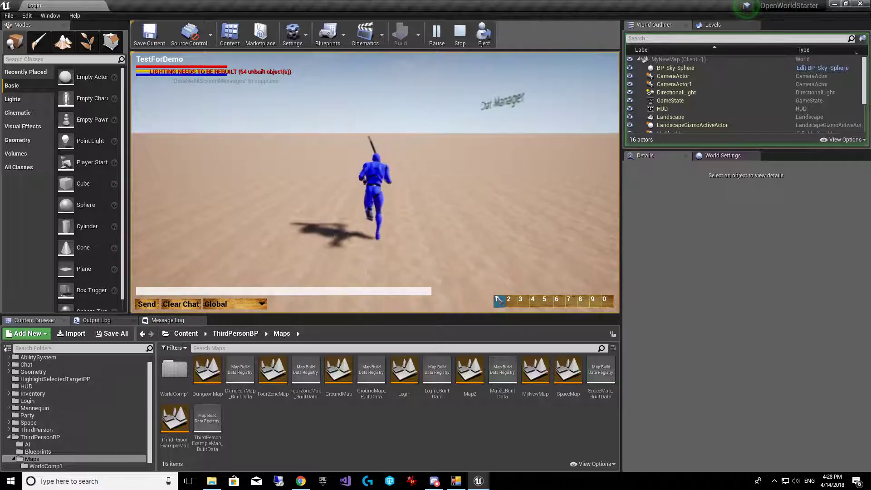
key("1")
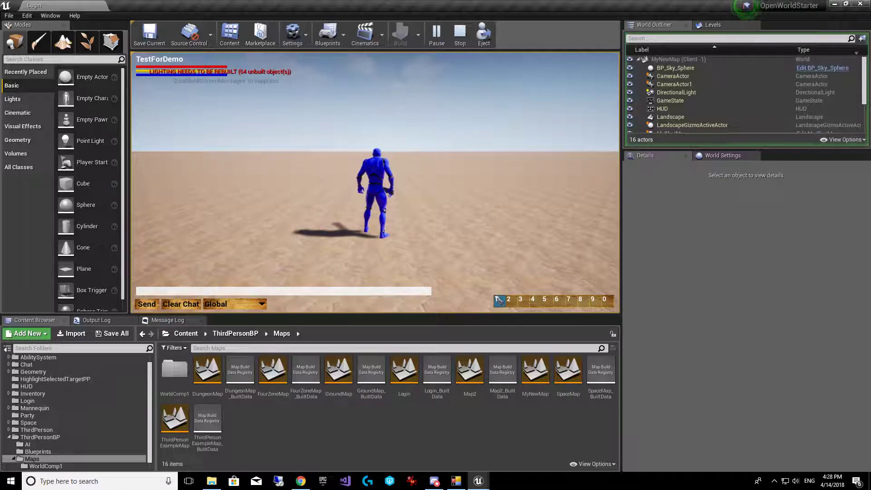
key("shift+F1")
key("alt+z")
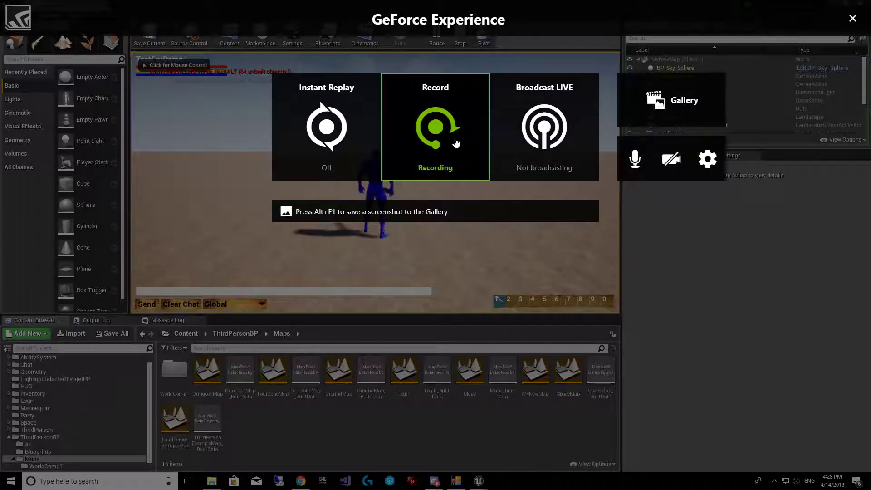